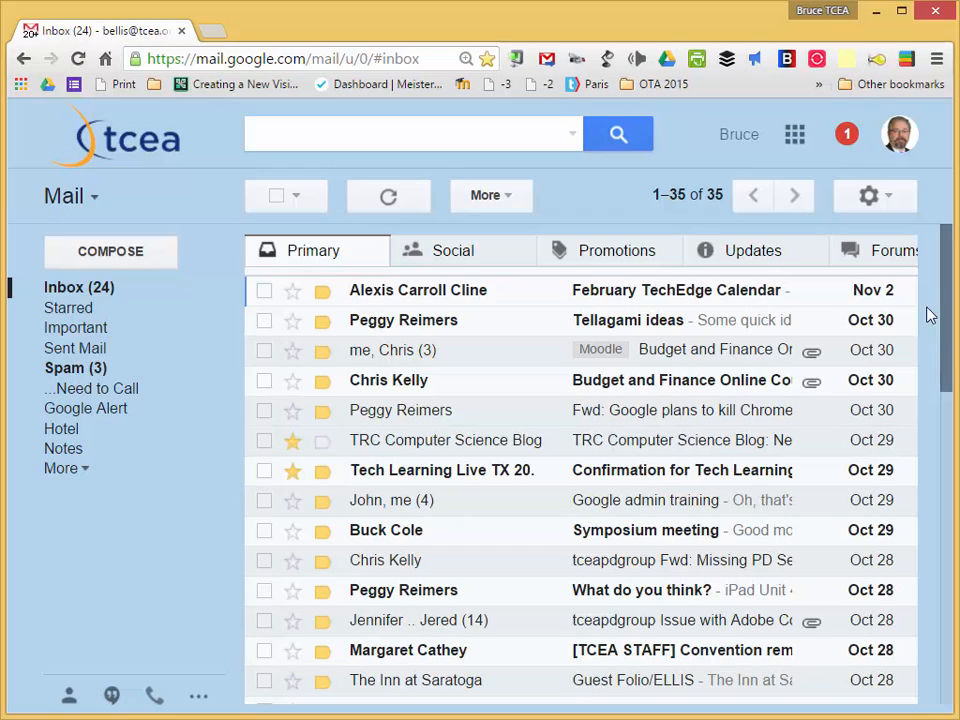
# - Open the general mail settings at the Signature section
pyautogui.click(870, 199)
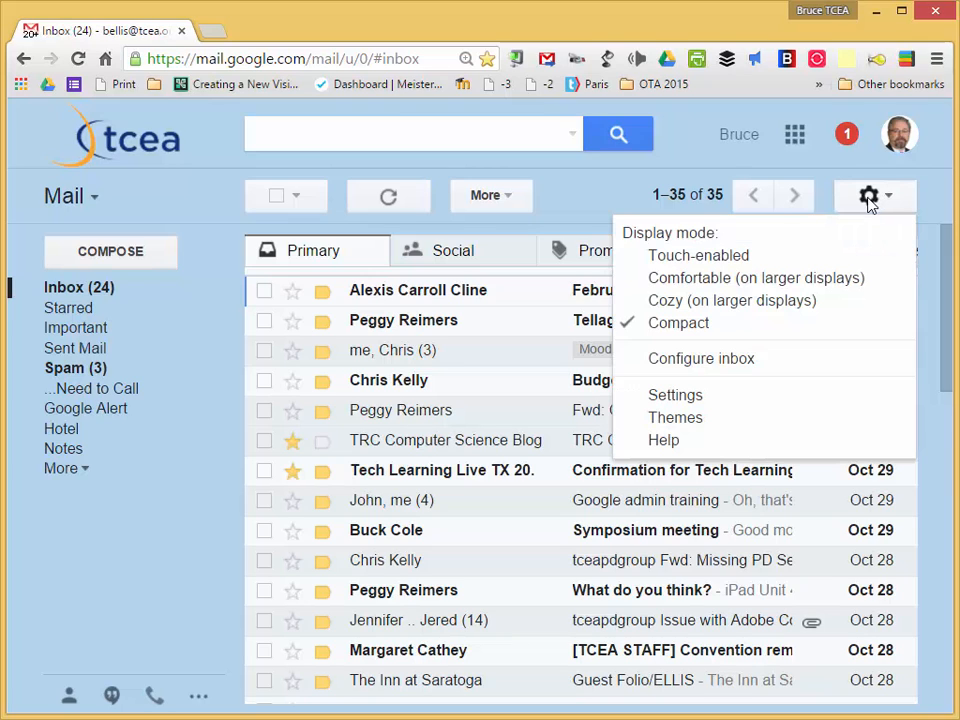
pyautogui.click(700, 398)
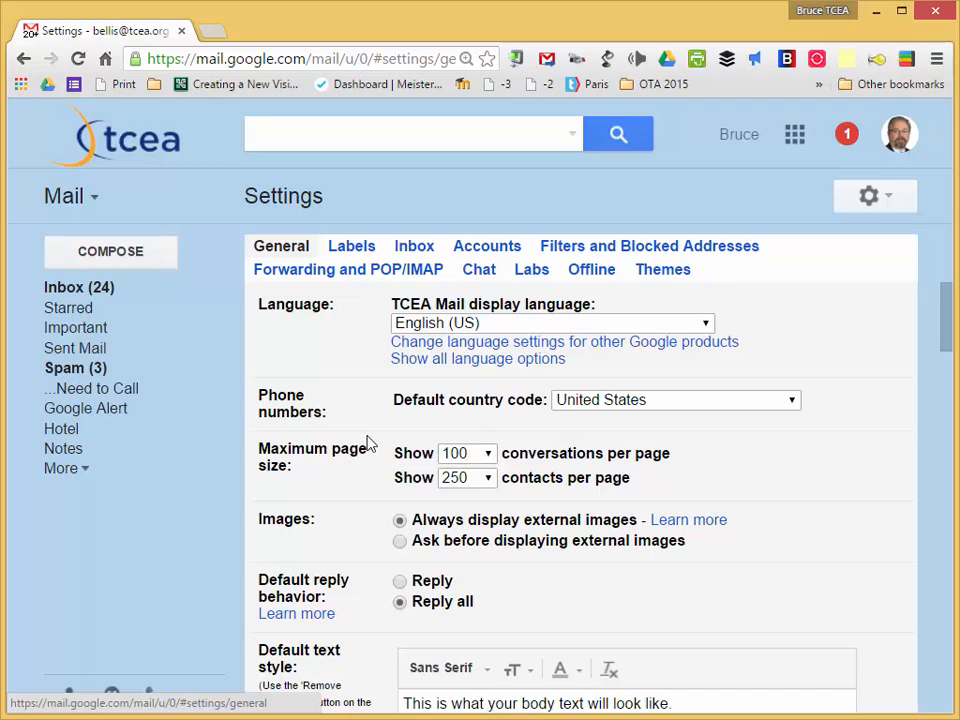
pyautogui.scroll(-5, 366, 440)
pyautogui.scroll(-2, 358, 440)
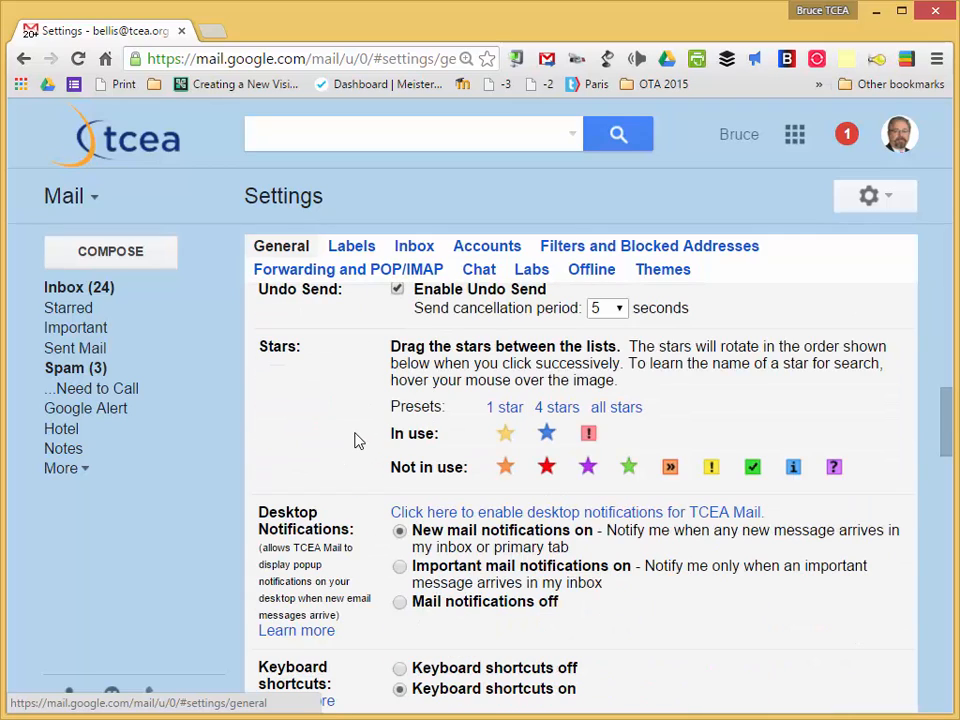
pyautogui.scroll(-3, 354, 441)
pyautogui.scroll(-6, 352, 441)
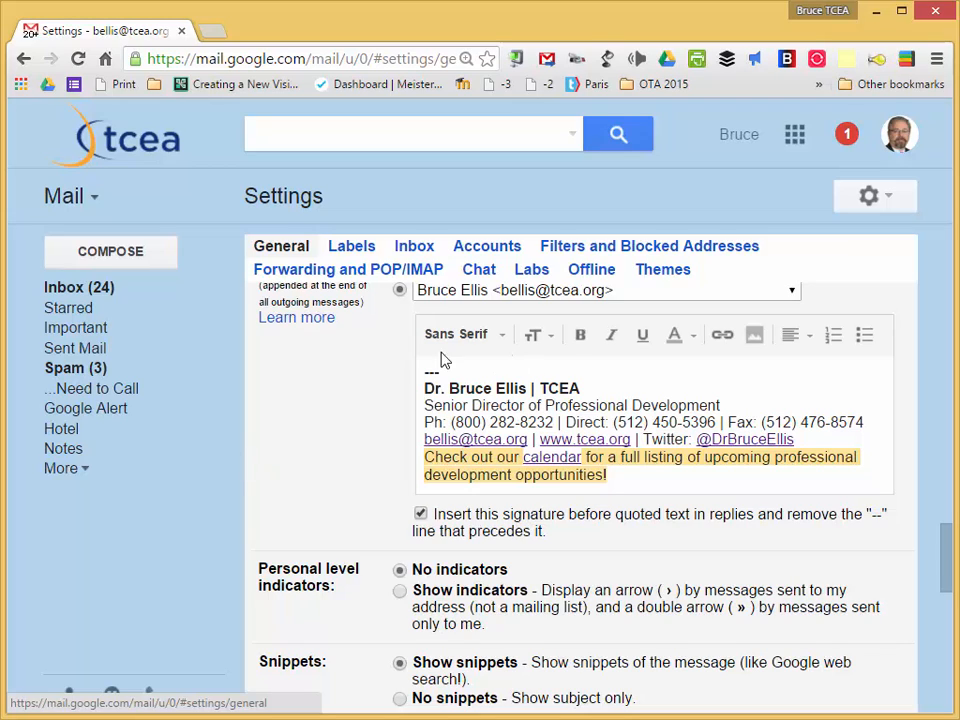
pyautogui.scroll(1, 455, 360)
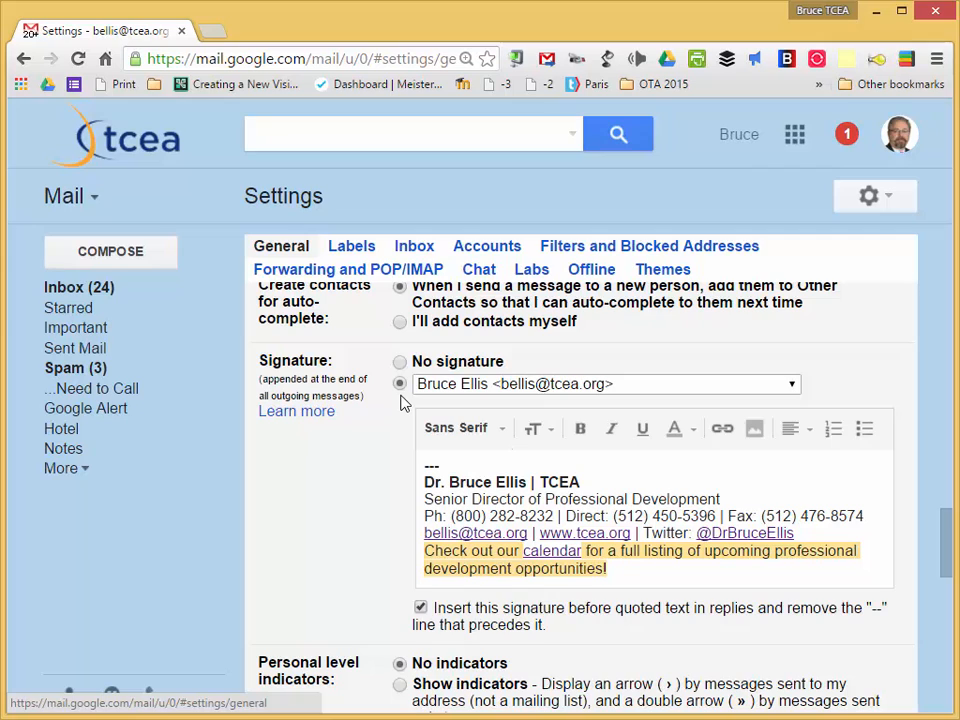
# - View the signature stored for the secondary Gmail address, and return to the one for the TCEA address
pyautogui.click(564, 386)
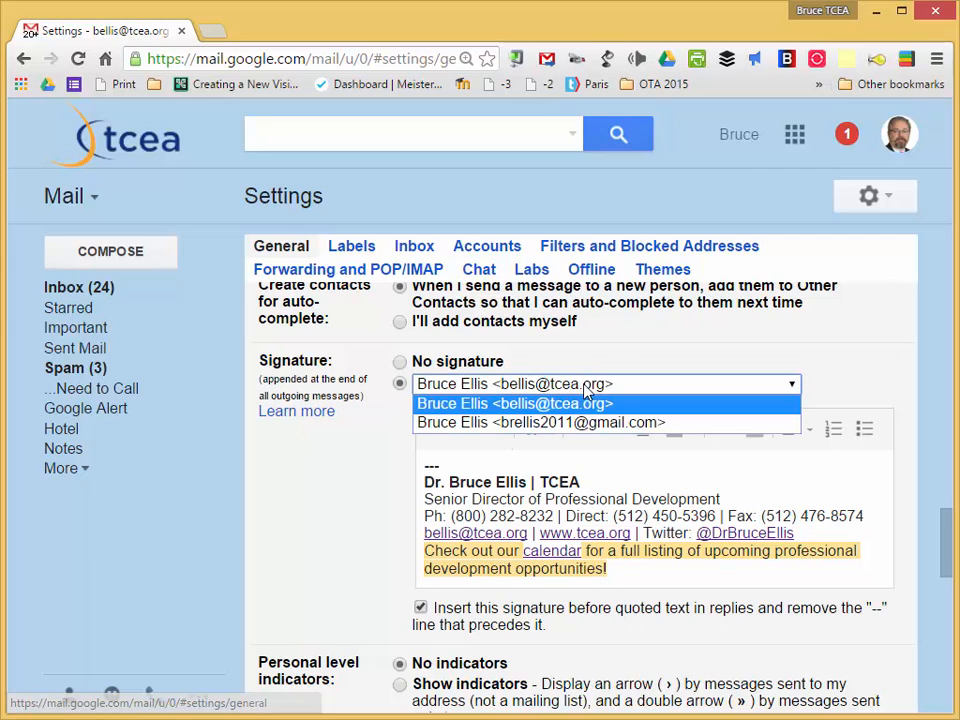
pyautogui.click(625, 421)
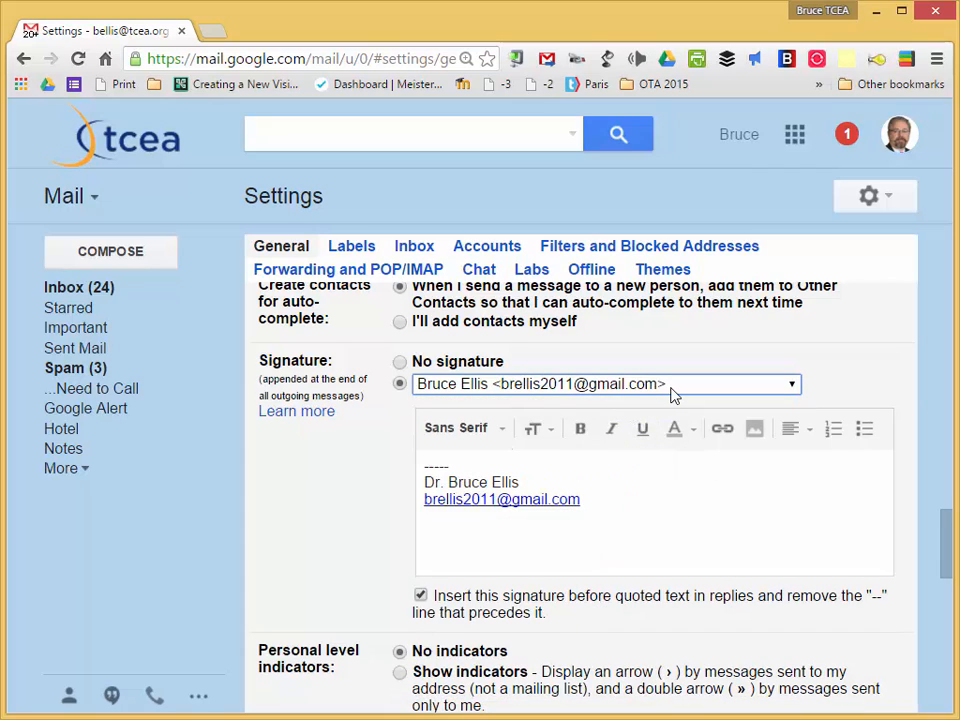
pyautogui.click(672, 395)
pyautogui.click(660, 412)
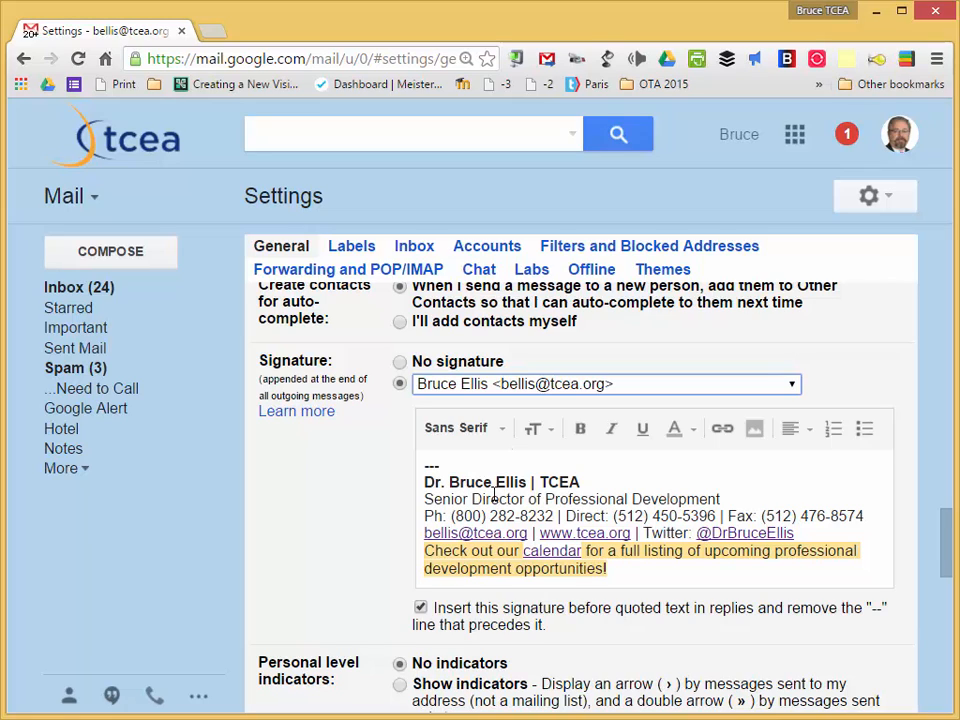
# - Give the signature's "Check out our calendar" sentence a pale yellow background highlight
pyautogui.click(591, 482)
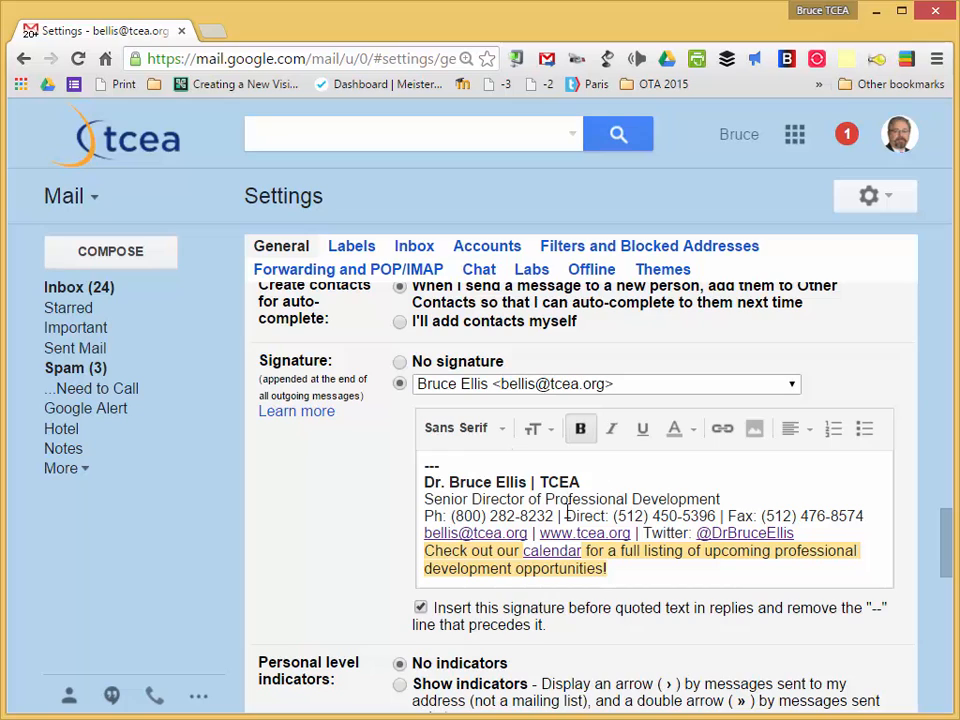
pyautogui.moveTo(438, 557)
pyautogui.mouseDown()
pyautogui.moveTo(578, 556)
pyautogui.moveTo(536, 557)
pyautogui.mouseUp()
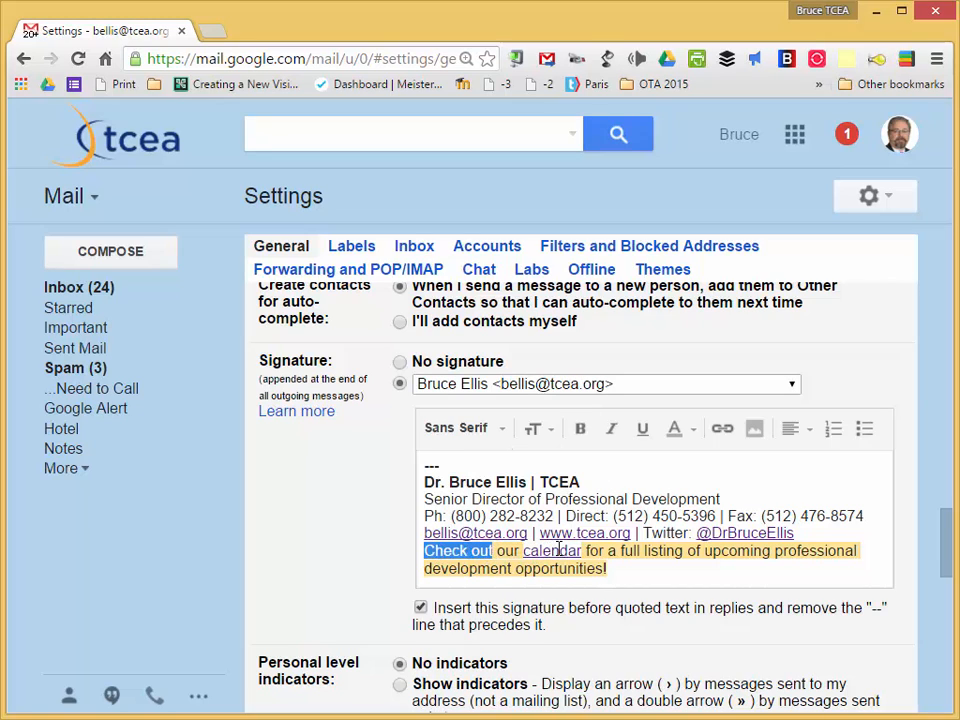
pyautogui.click(467, 555)
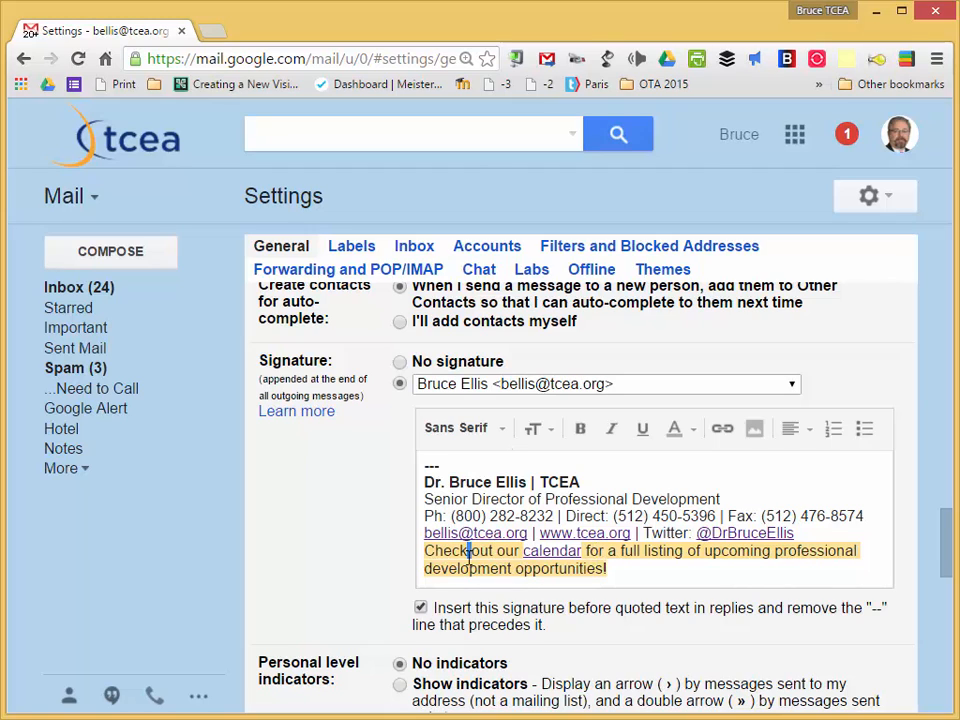
pyautogui.tripleClick(469, 558)
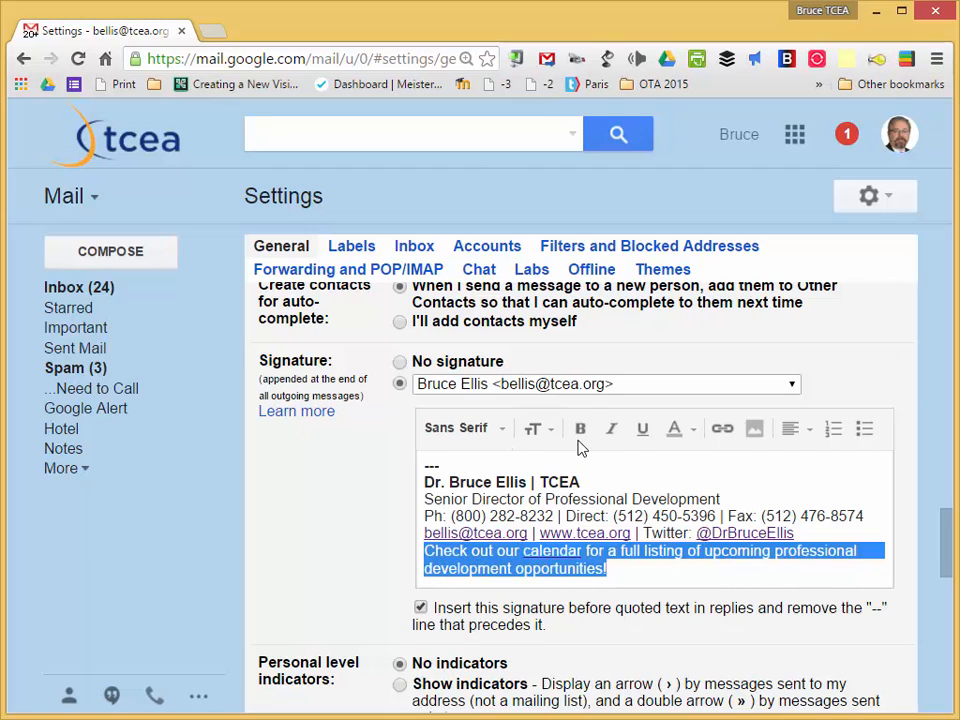
pyautogui.click(676, 431)
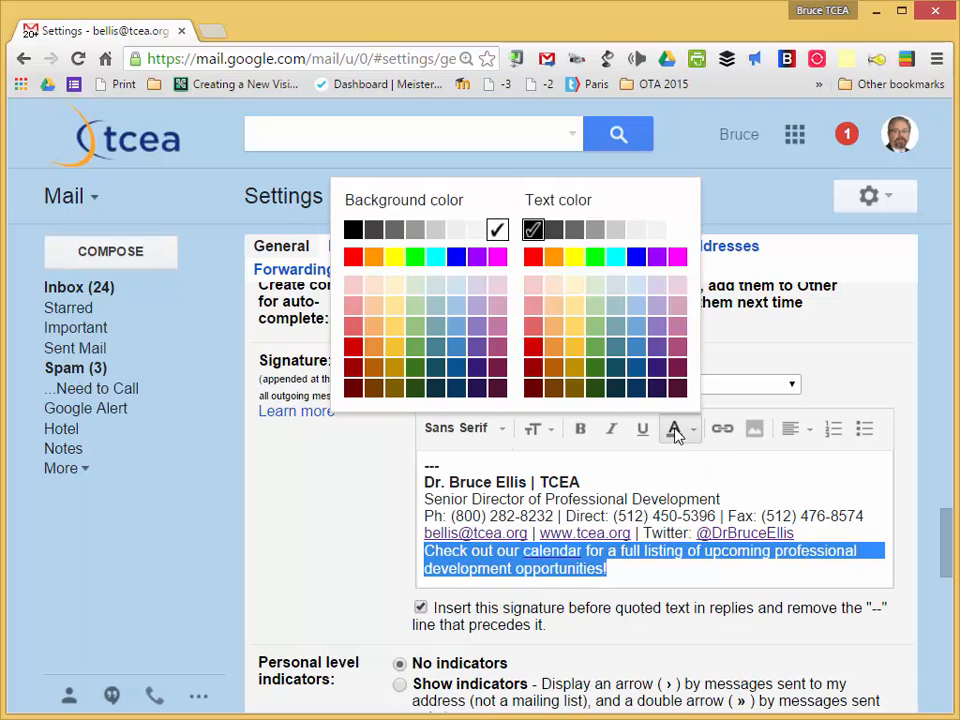
pyautogui.click(395, 287)
pyautogui.click(630, 549)
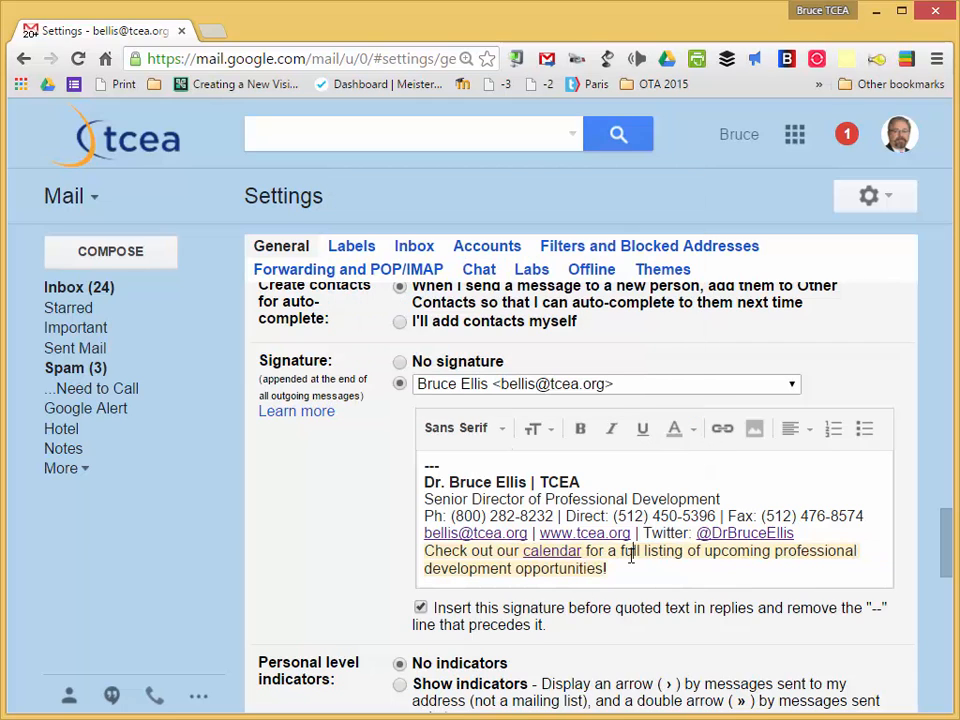
# - Make the linked word "calendar" in the signature's highlighted sentence bold
pyautogui.doubleClick(551, 551)
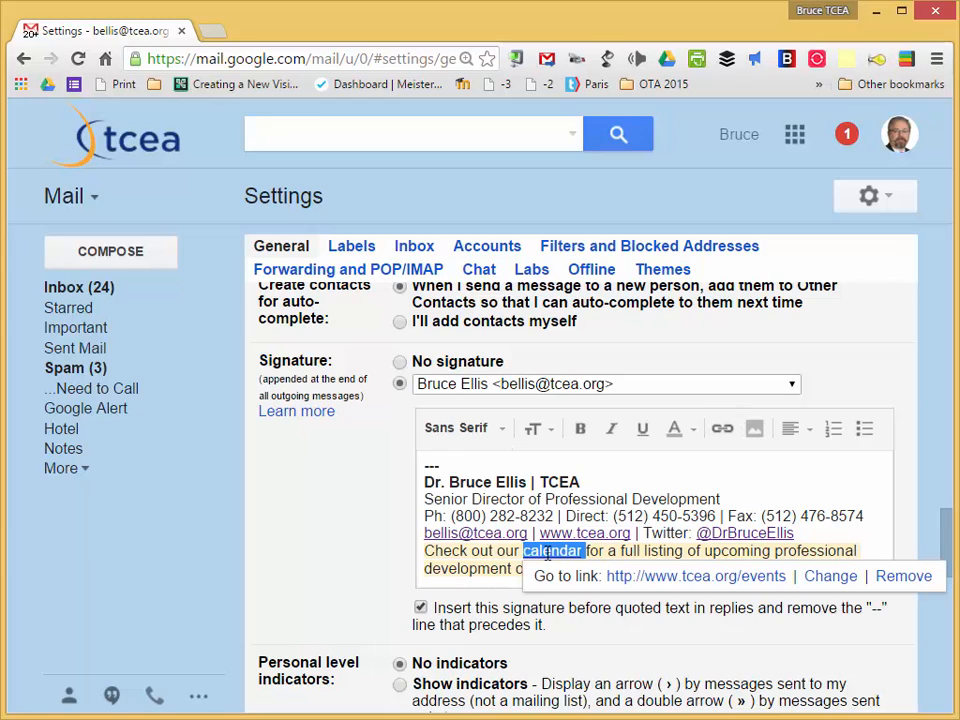
pyautogui.click(580, 430)
pyautogui.click(580, 432)
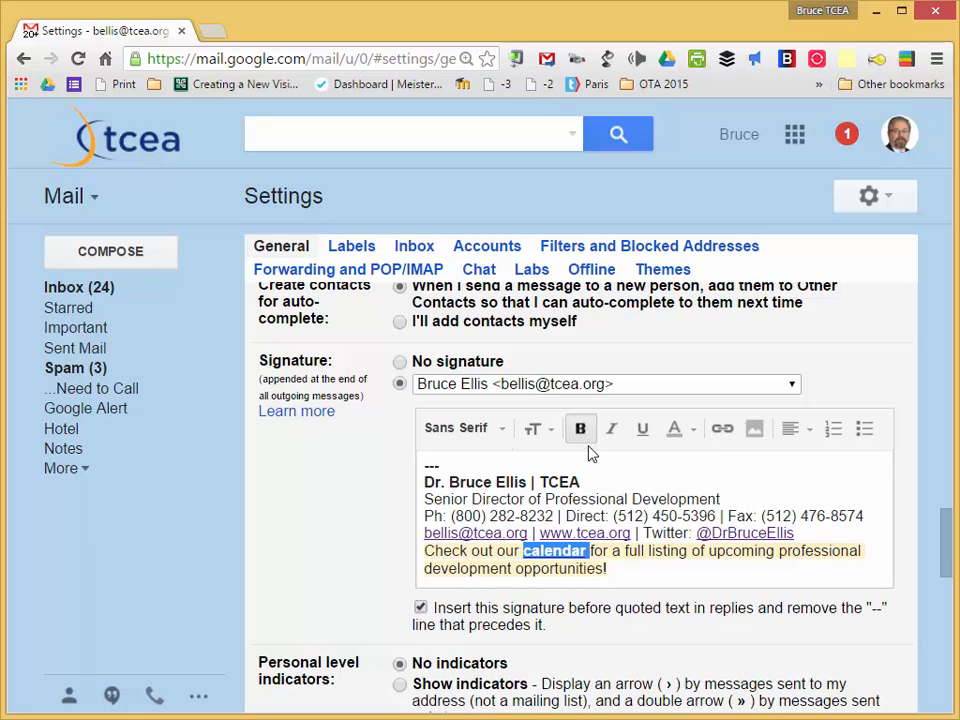
# - Upload the image tcea-logo-noWords-TINY from the tcea pictures folder onto a new line at the end of the signature
pyautogui.click(637, 571)
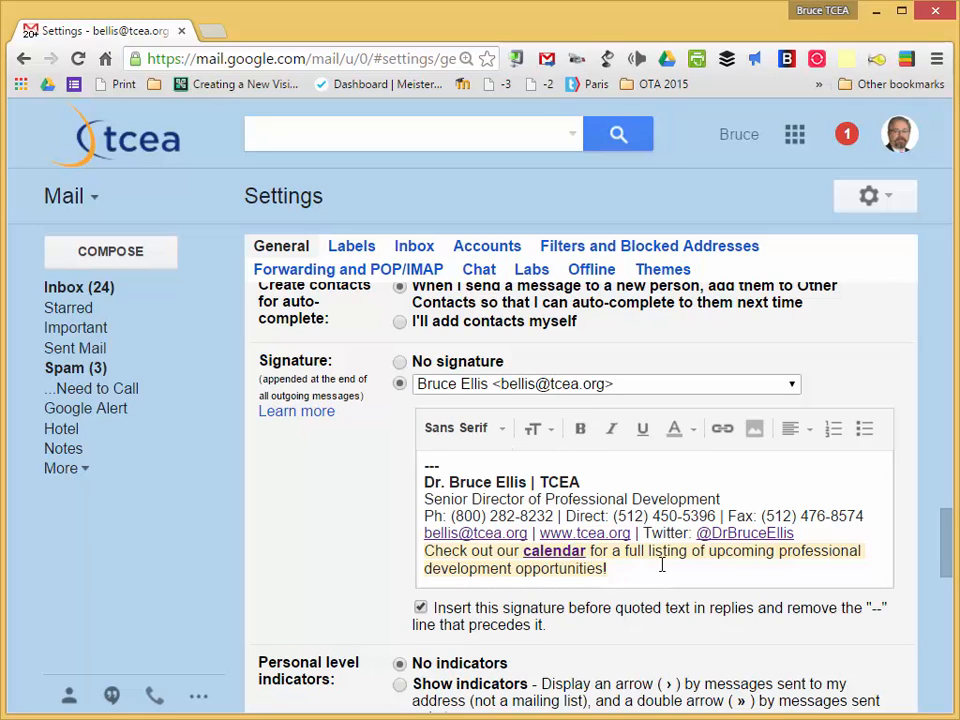
pyautogui.press('Return')
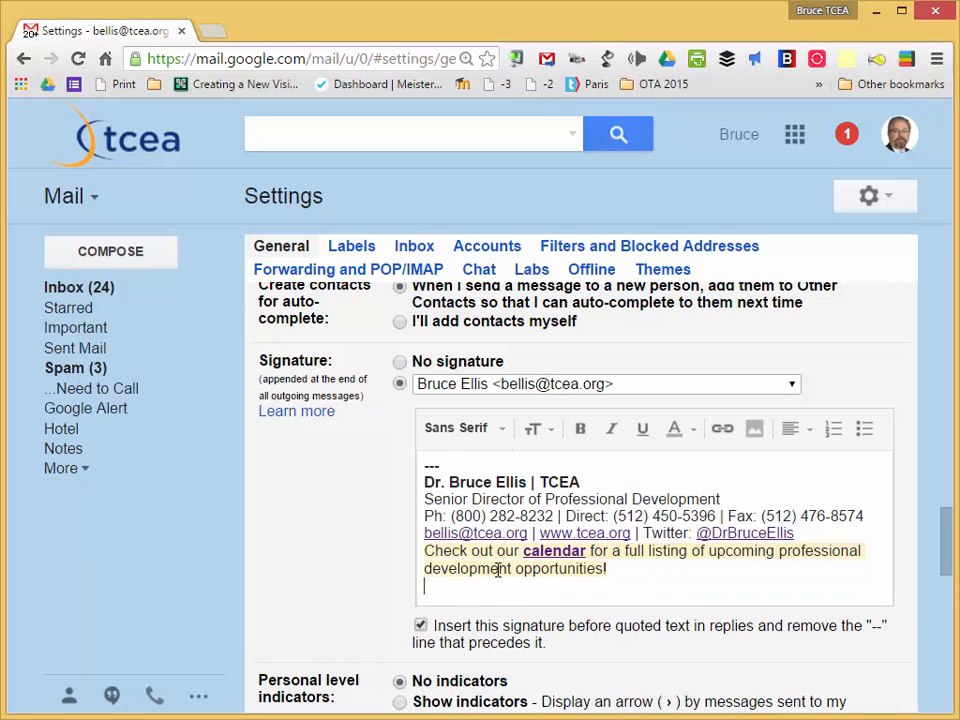
pyautogui.click(754, 437)
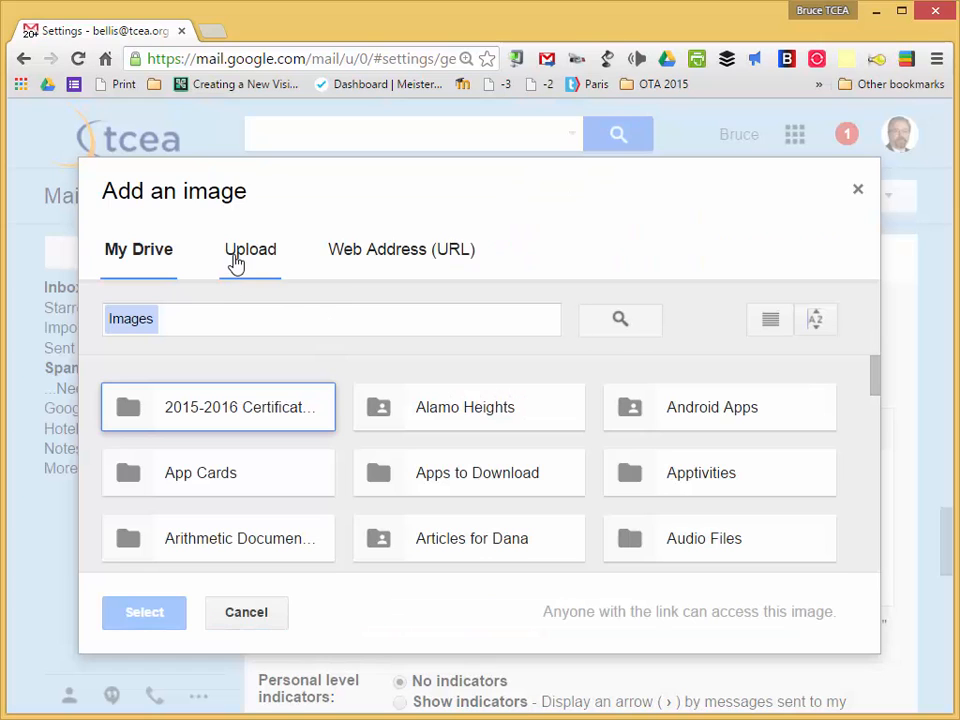
pyautogui.click(240, 258)
pyautogui.click(420, 464)
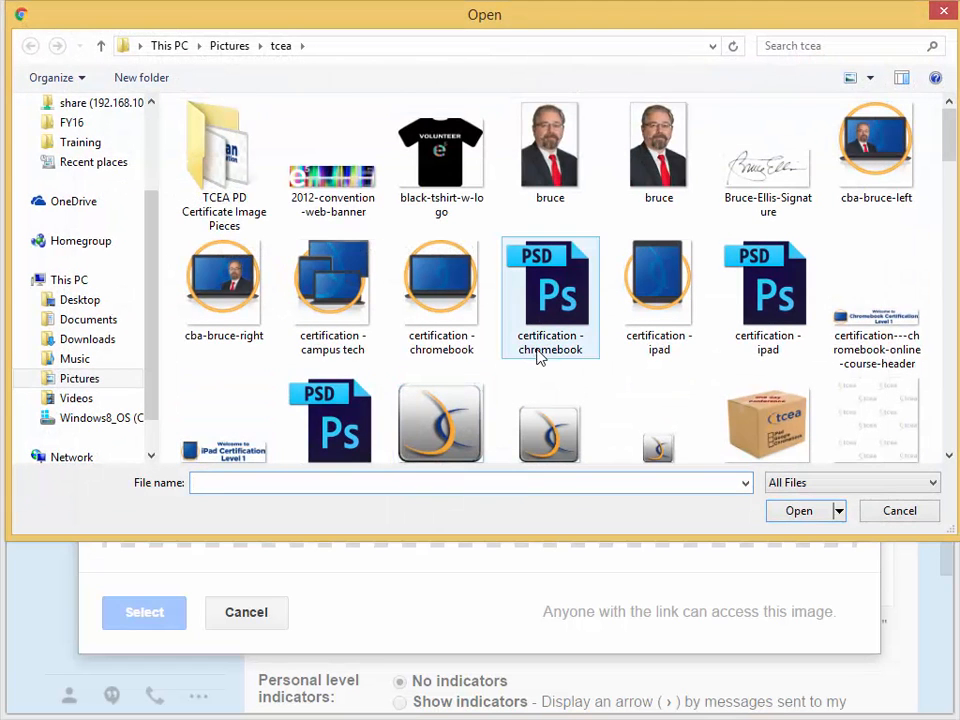
pyautogui.scroll(-2, 947, 435)
pyautogui.scroll(-2, 947, 435)
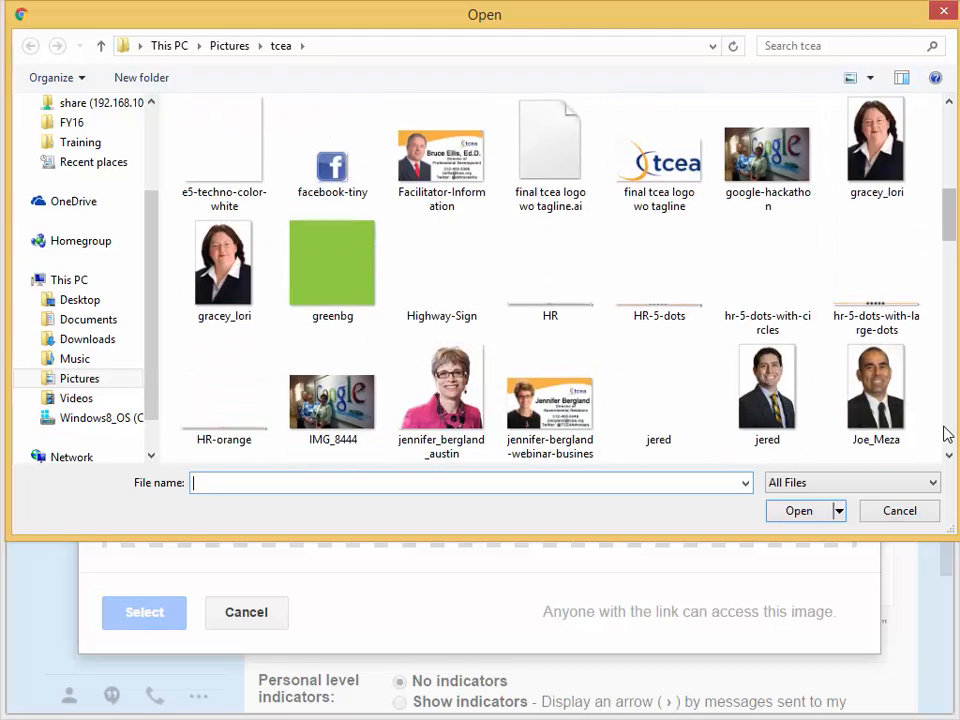
pyautogui.moveTo(947, 228); pyautogui.dragTo(936, 424)
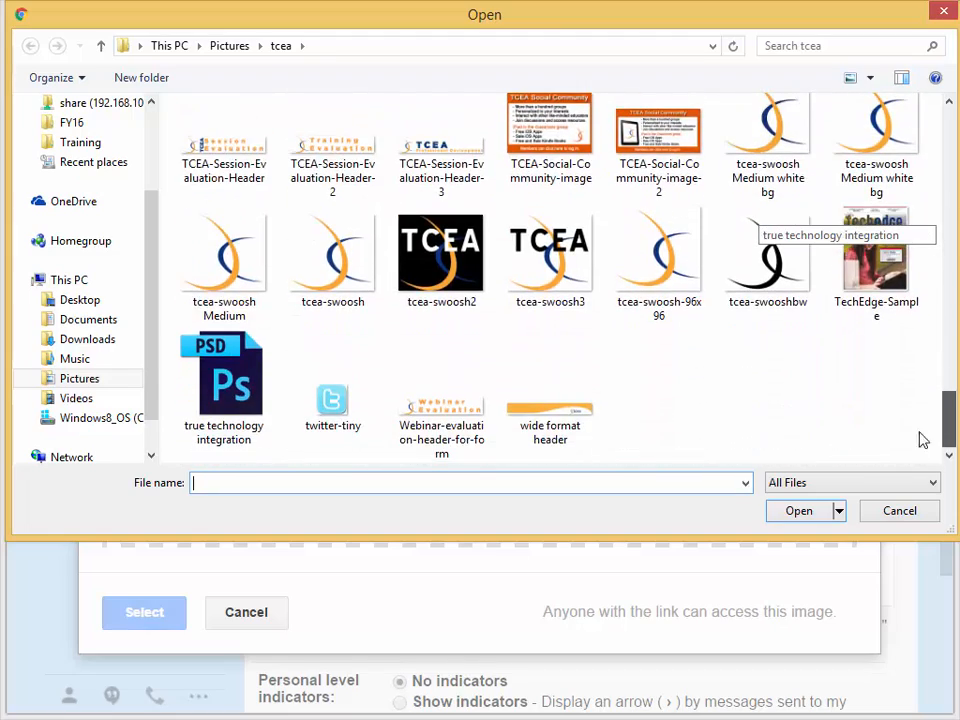
pyautogui.scroll(4, 917, 401)
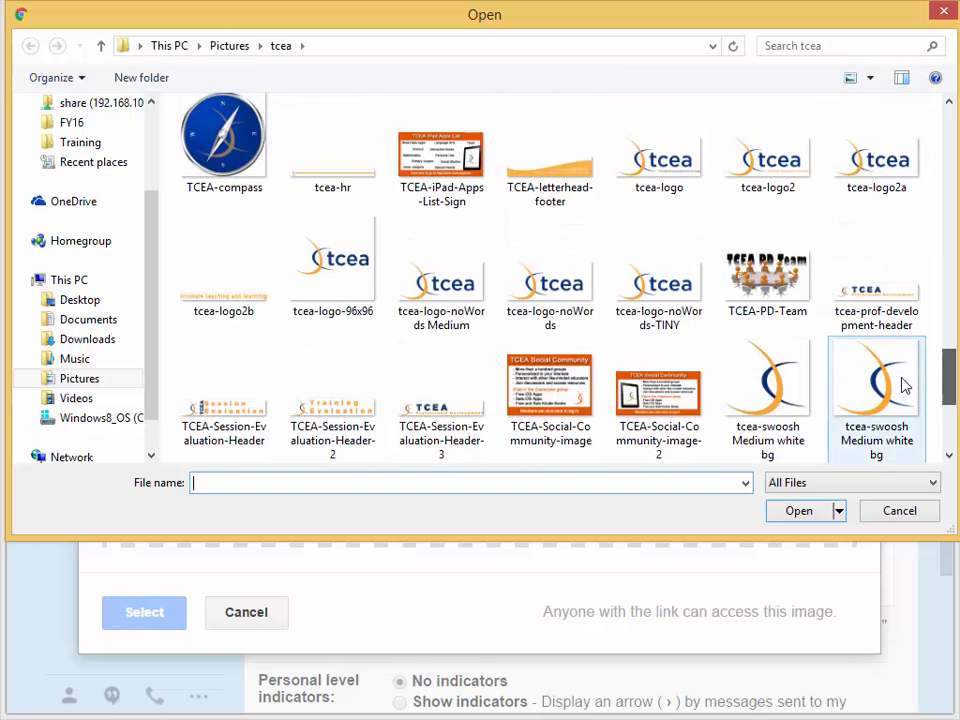
pyautogui.click(645, 292)
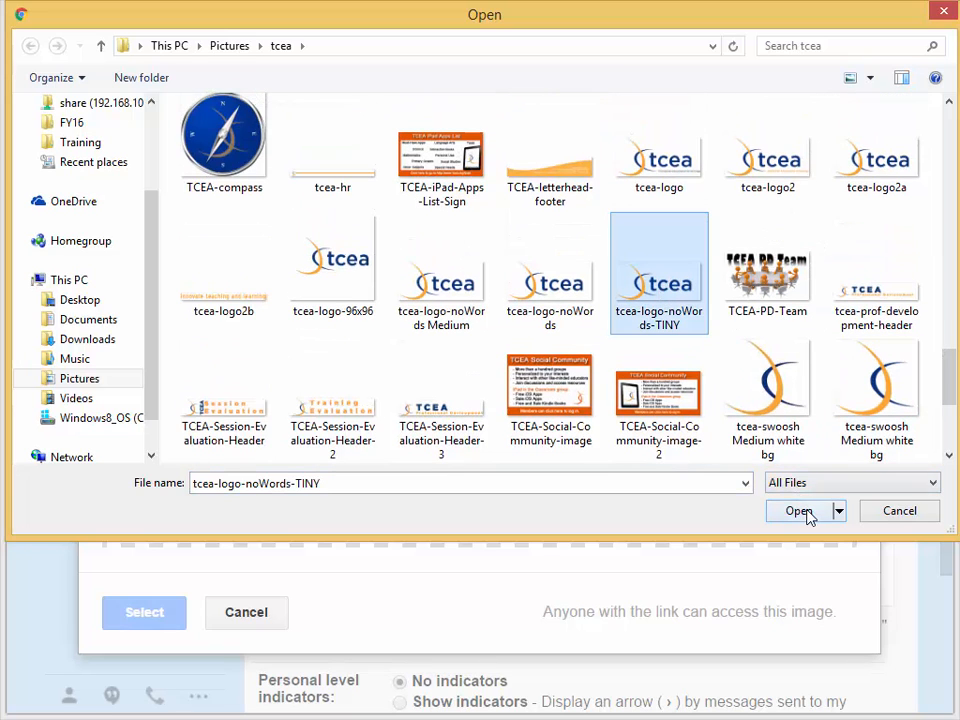
pyautogui.click(803, 511)
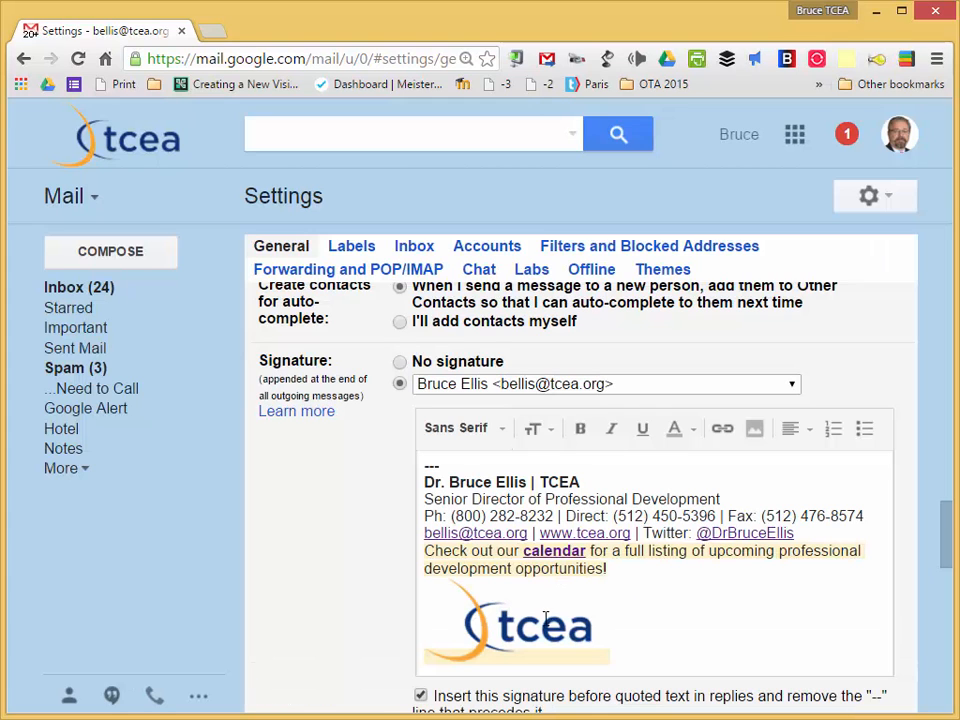
# - Try the Large and Medium sizes on the signature's logo image and set it to Small
pyautogui.click(545, 620)
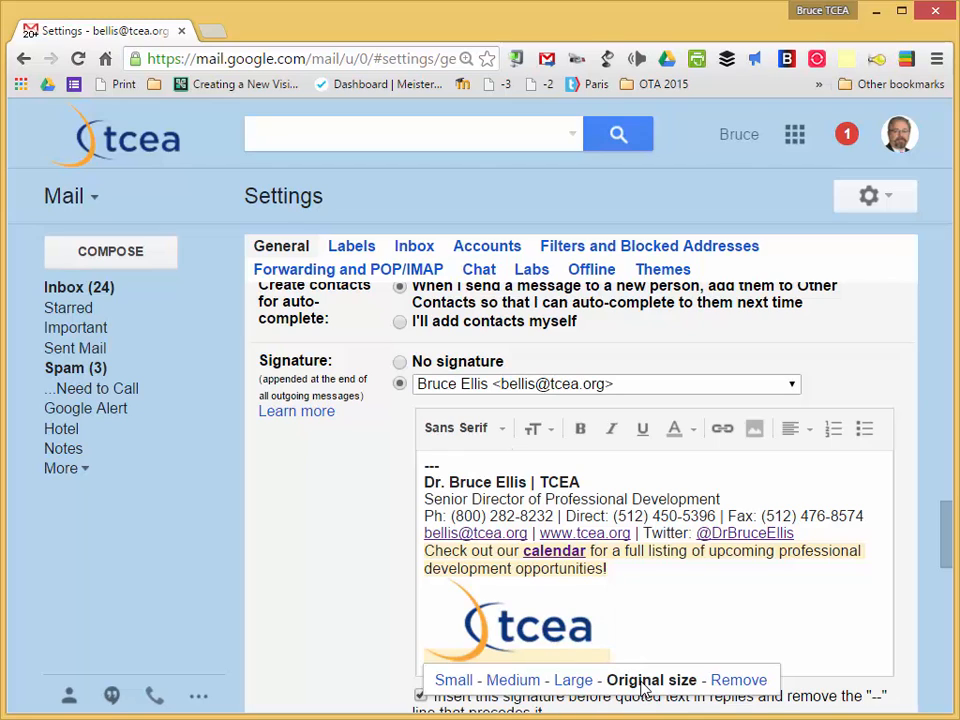
pyautogui.click(574, 680)
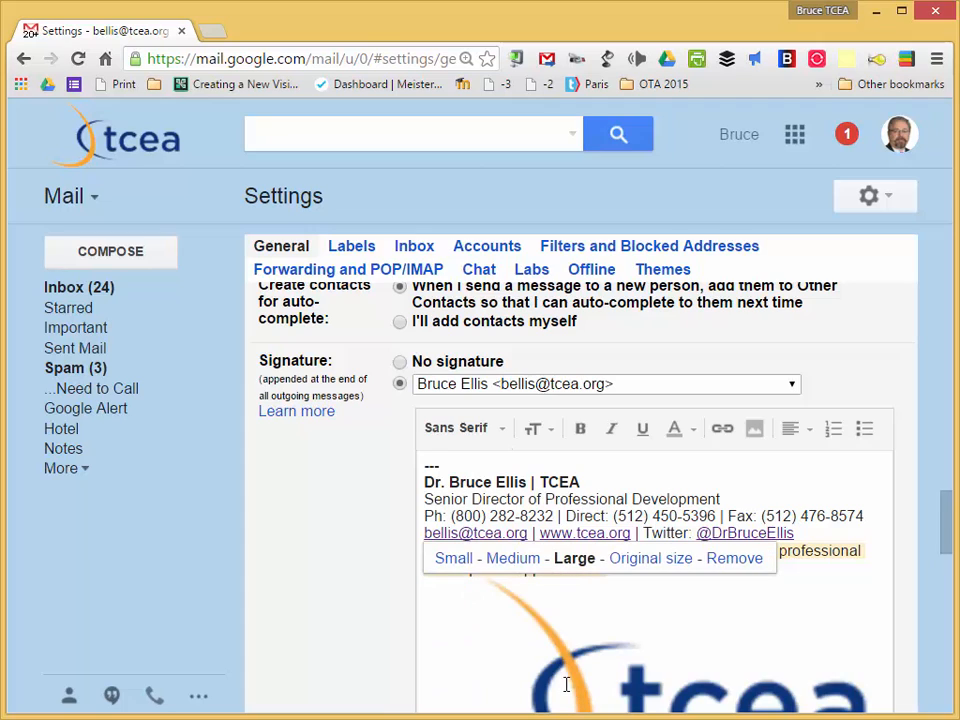
pyautogui.click(518, 559)
pyautogui.click(457, 560)
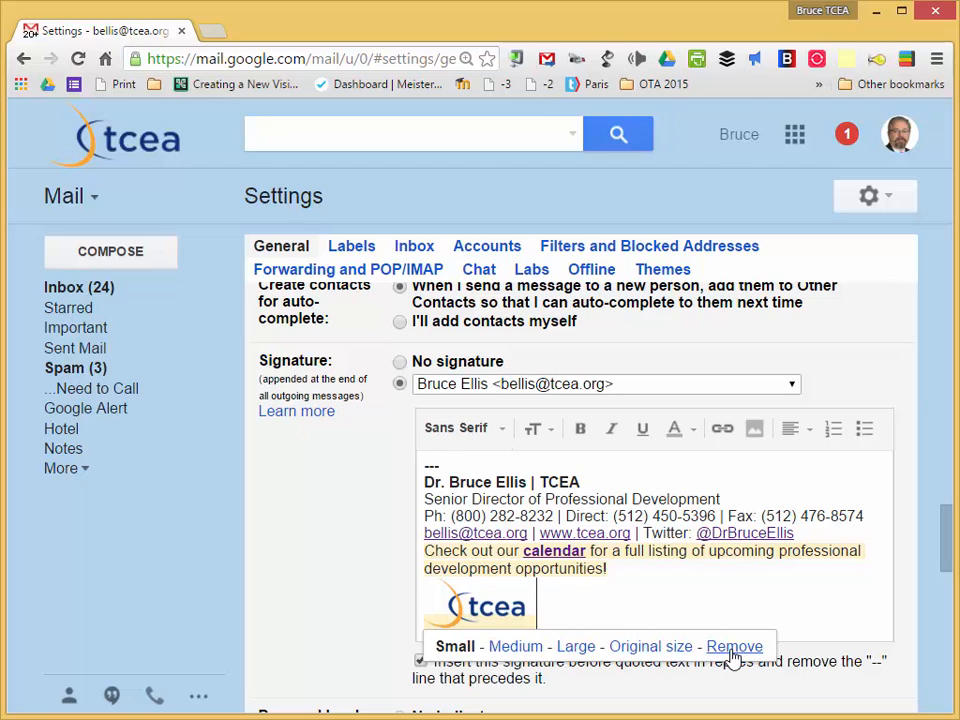
pyautogui.click(664, 584)
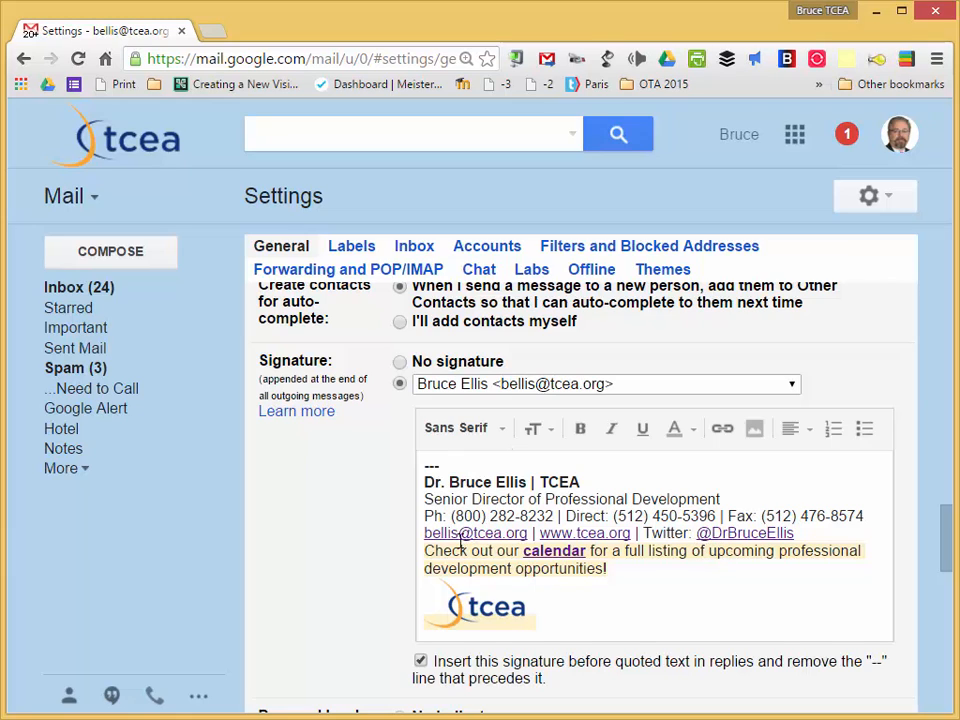
pyautogui.doubleClick(452, 497)
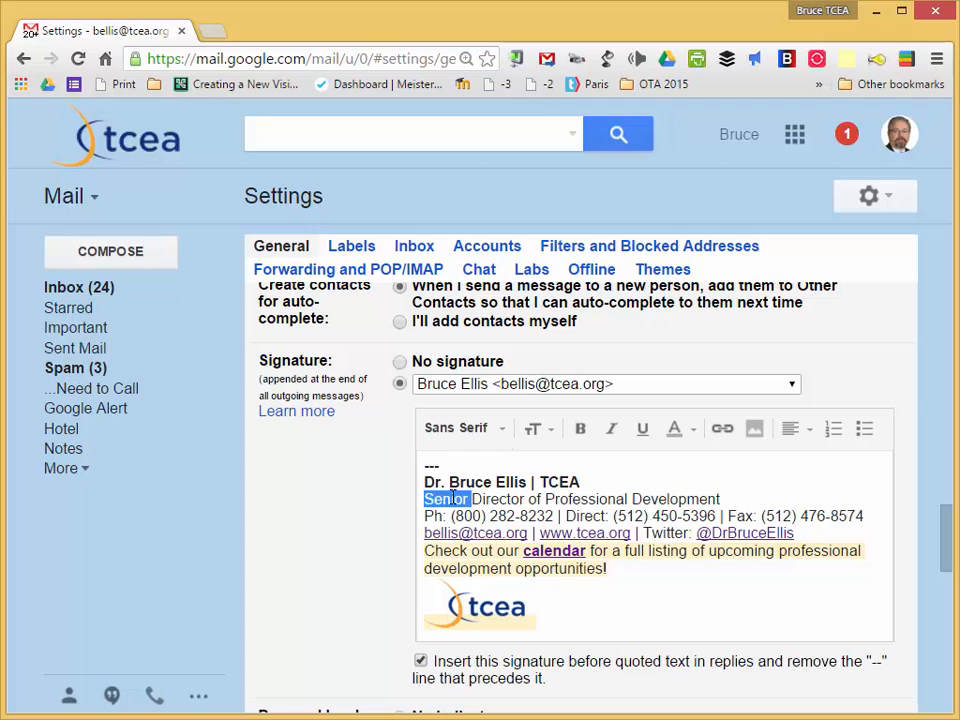
pyautogui.moveTo(452, 497); pyautogui.dragTo(520, 499)
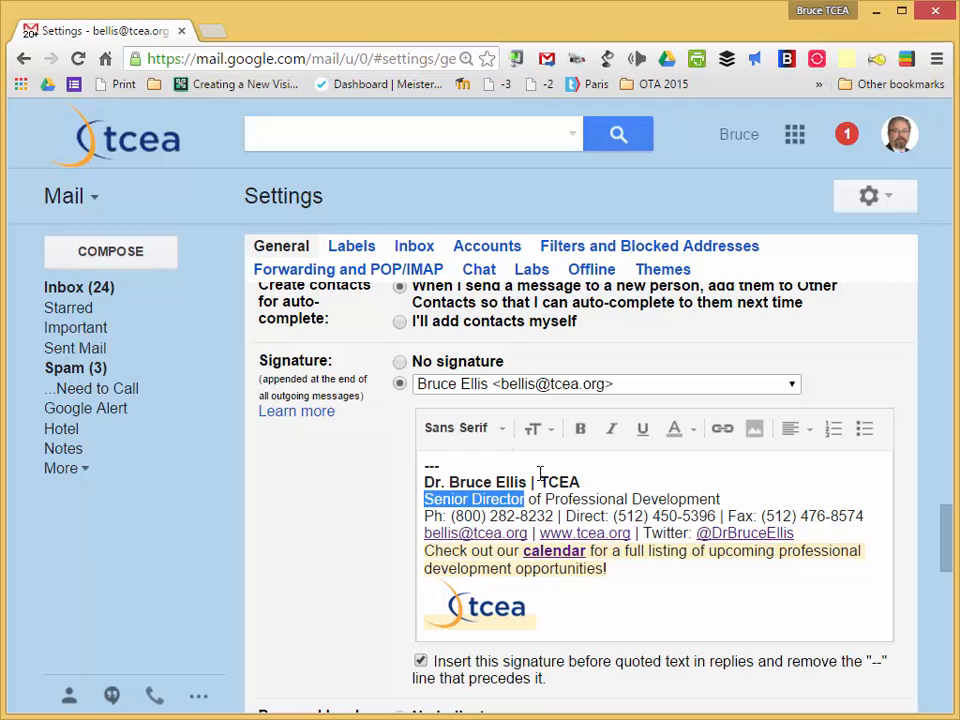
pyautogui.click(722, 430)
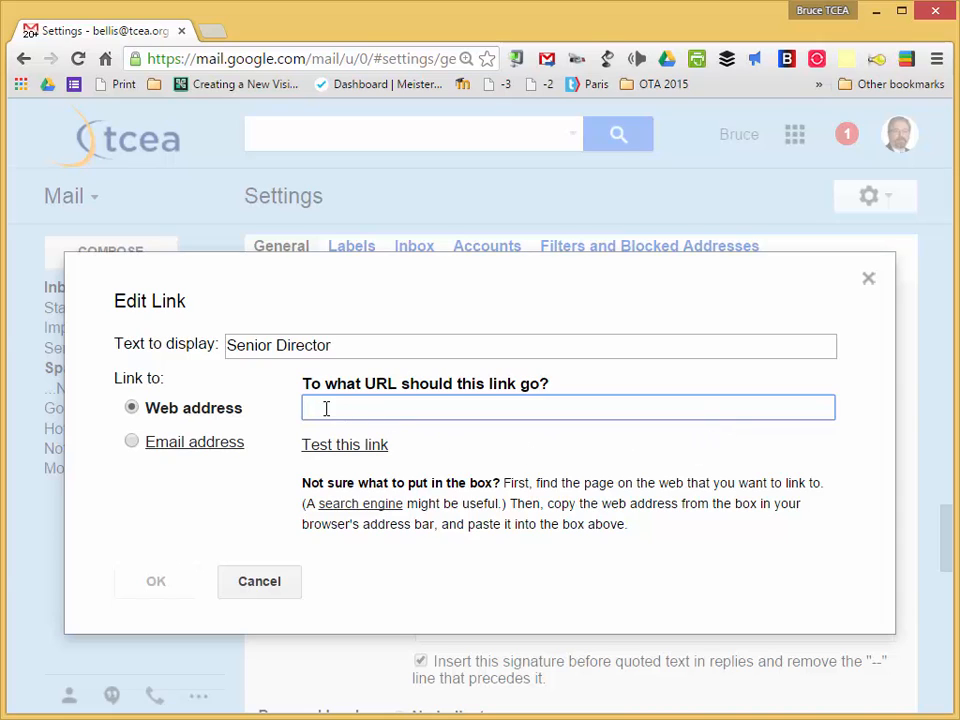
pyautogui.click(131, 446)
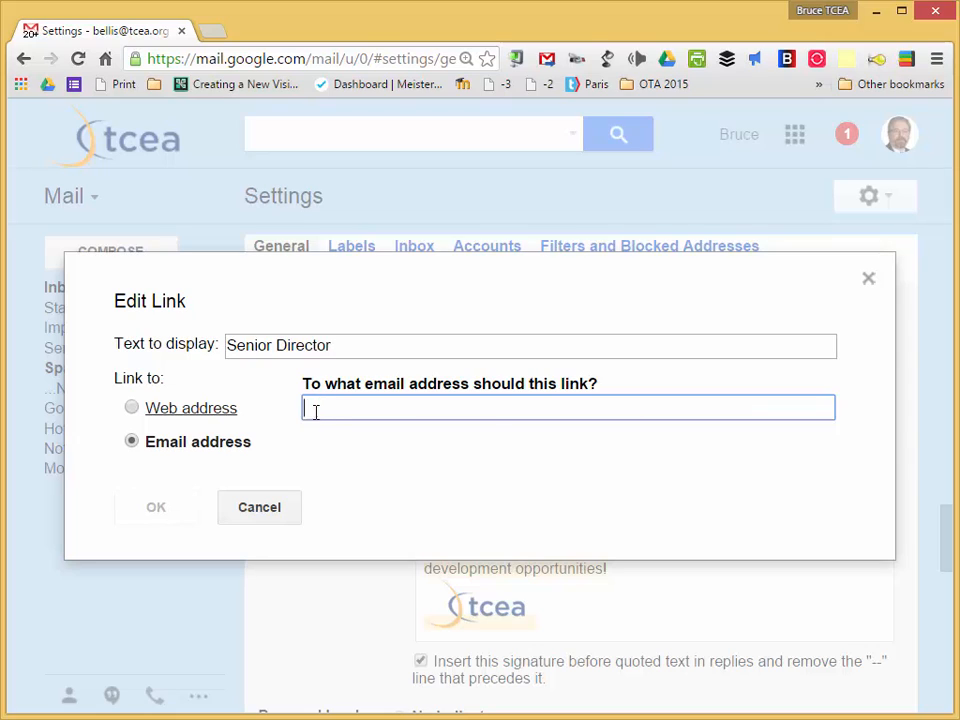
pyautogui.click(259, 508)
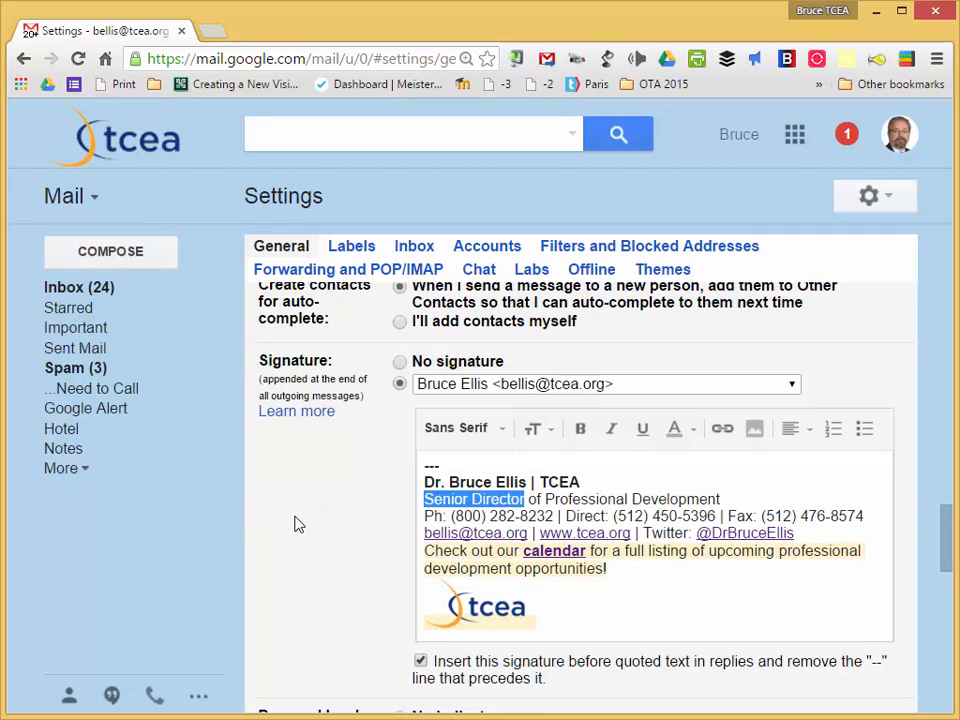
pyautogui.click(541, 499)
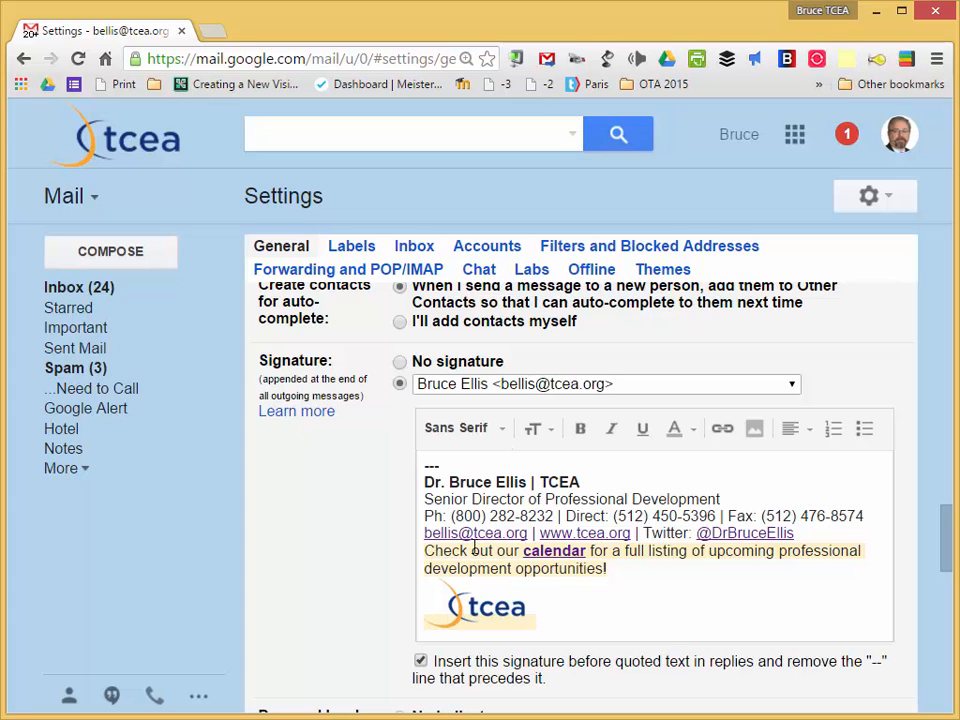
# - Save the changed signature settings
pyautogui.scroll(-4, 481, 556)
pyautogui.scroll(-5, 478, 563)
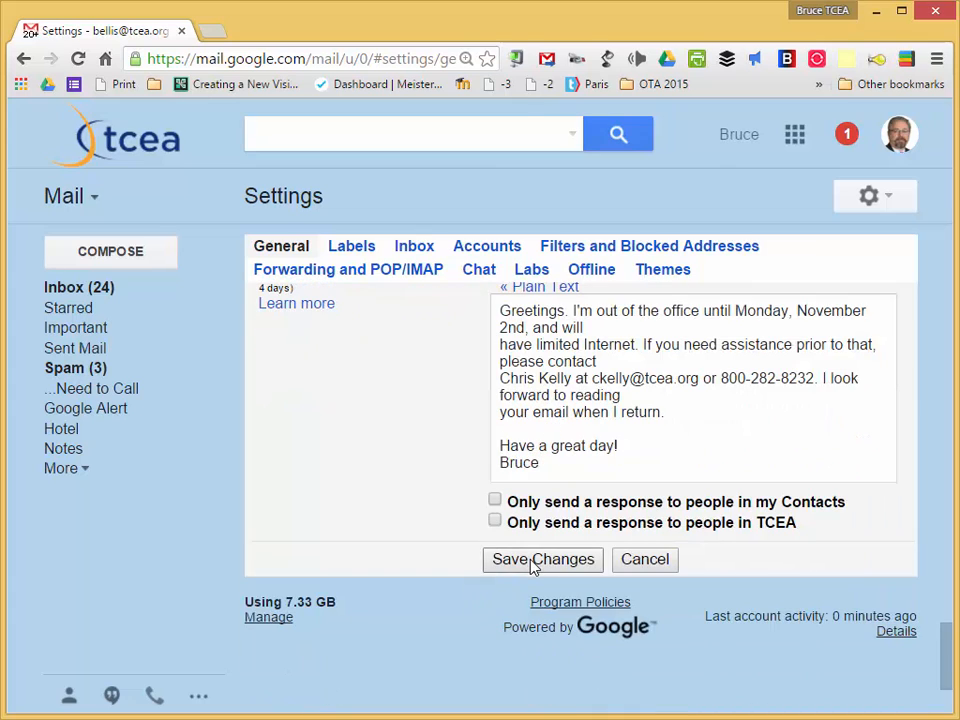
pyautogui.click(540, 559)
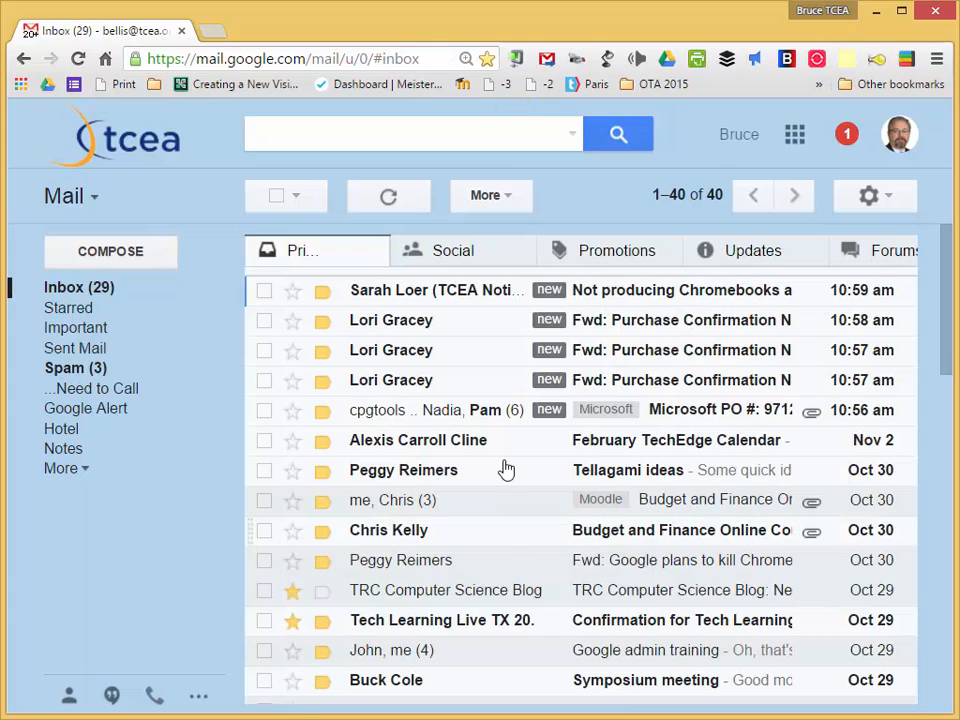
# - Open a new message and delete the signature's contact links line, highlighted calendar sentence and logo from its body
pyautogui.click(140, 262)
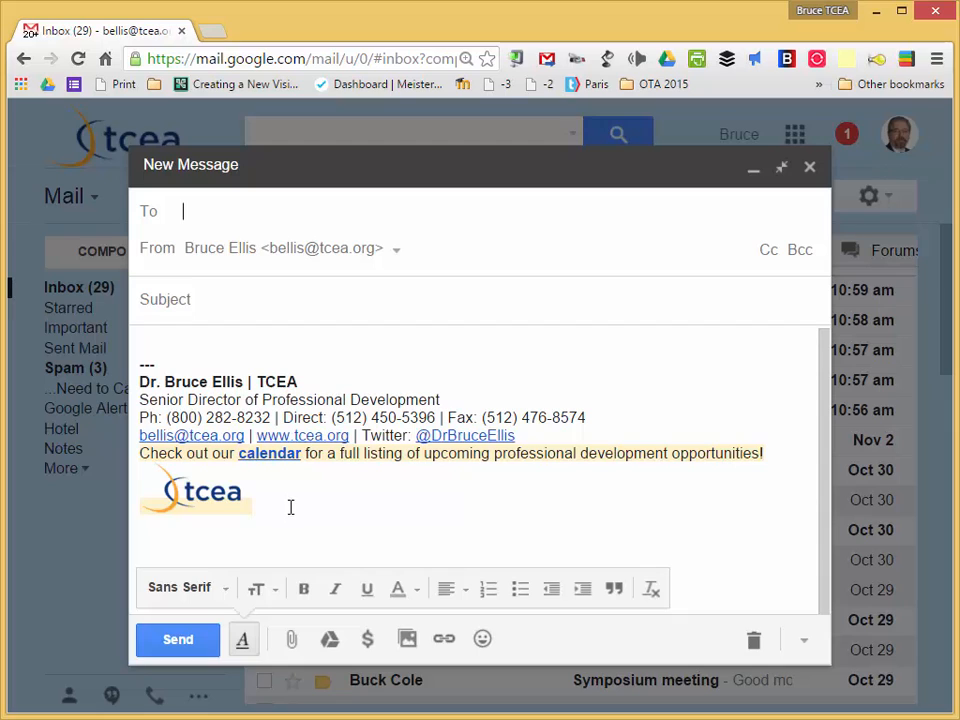
pyautogui.moveTo(294, 506)
pyautogui.mouseDown()
pyautogui.moveTo(223, 497)
pyautogui.moveTo(155, 440)
pyautogui.moveTo(126, 396)
pyautogui.mouseUp()
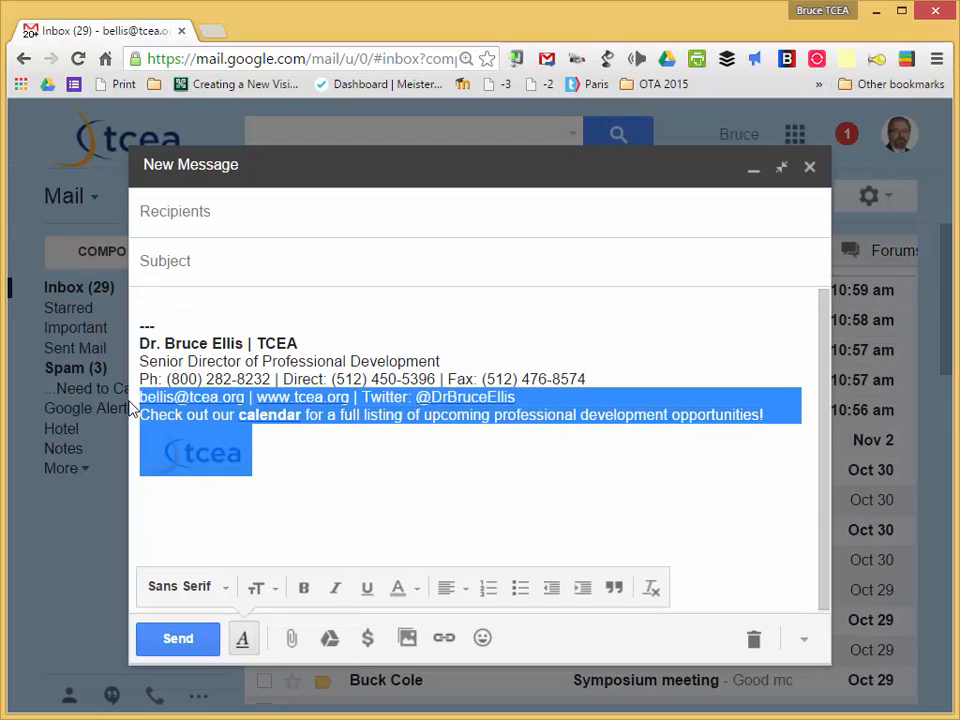
pyautogui.press('BackSpace')
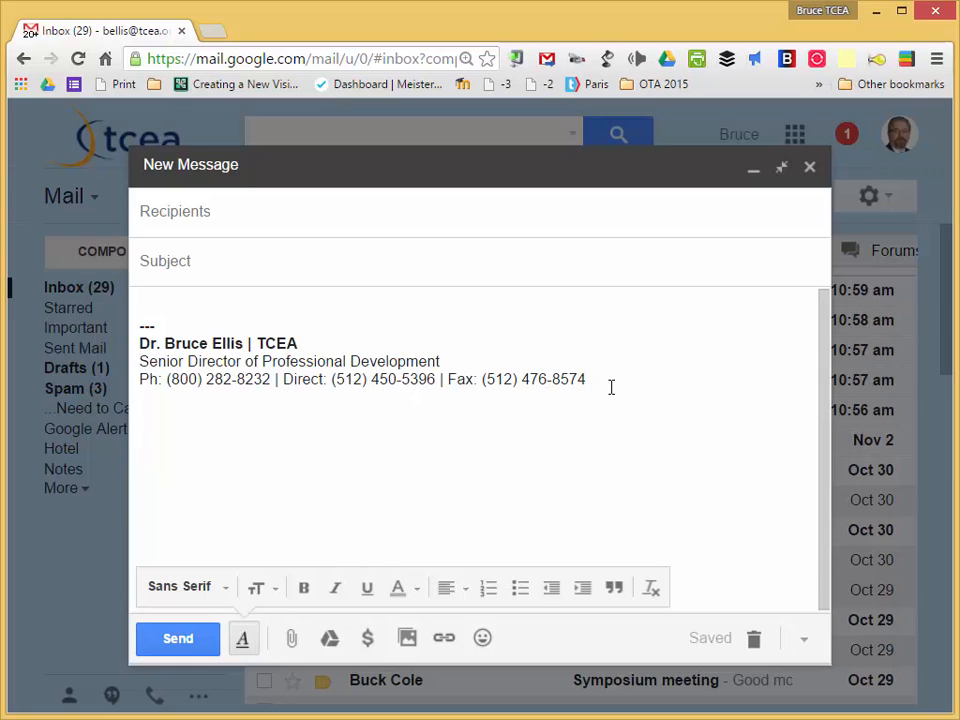
# - Delete the remaining signature lines from the new message's body and discard the draft
pyautogui.moveTo(611, 384)
pyautogui.mouseDown()
pyautogui.moveTo(204, 347)
pyautogui.moveTo(126, 318)
pyautogui.mouseUp()
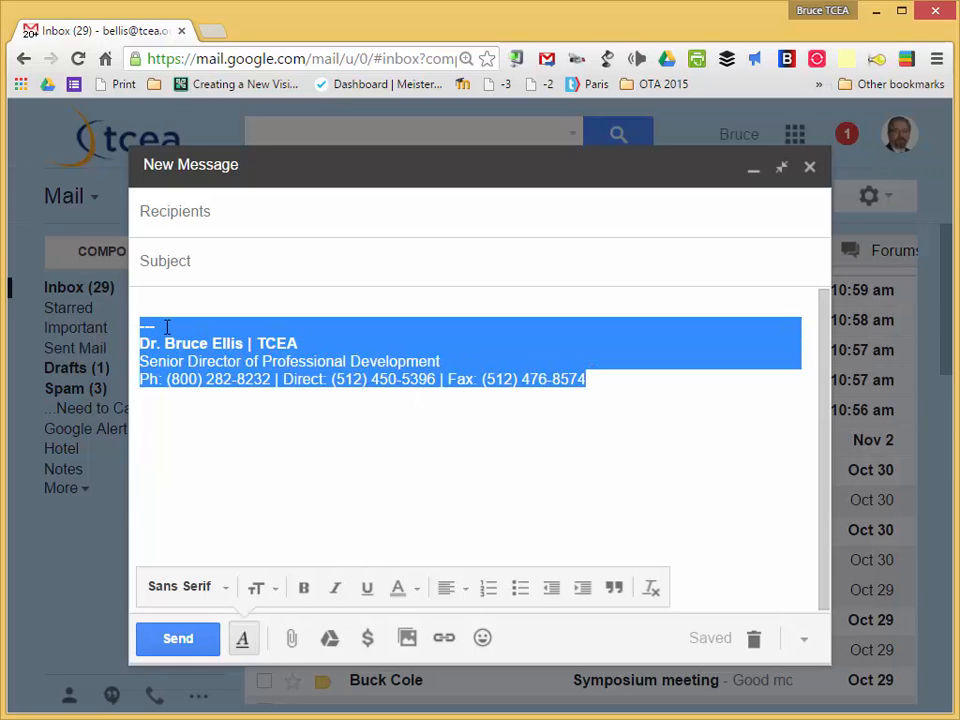
pyautogui.press('BackSpace')
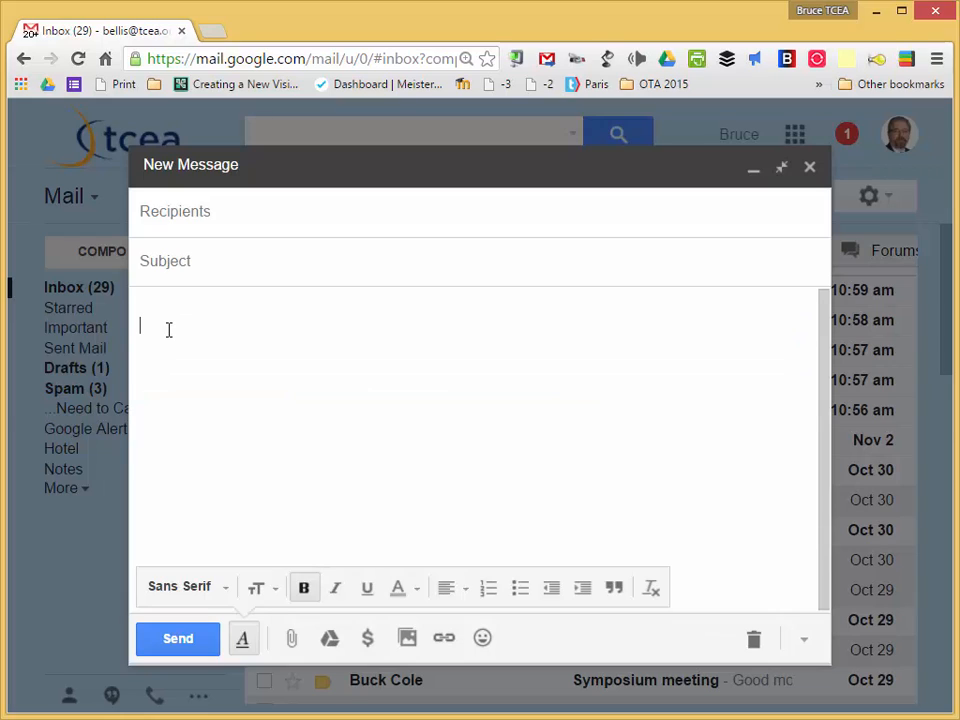
pyautogui.press('BackSpace')
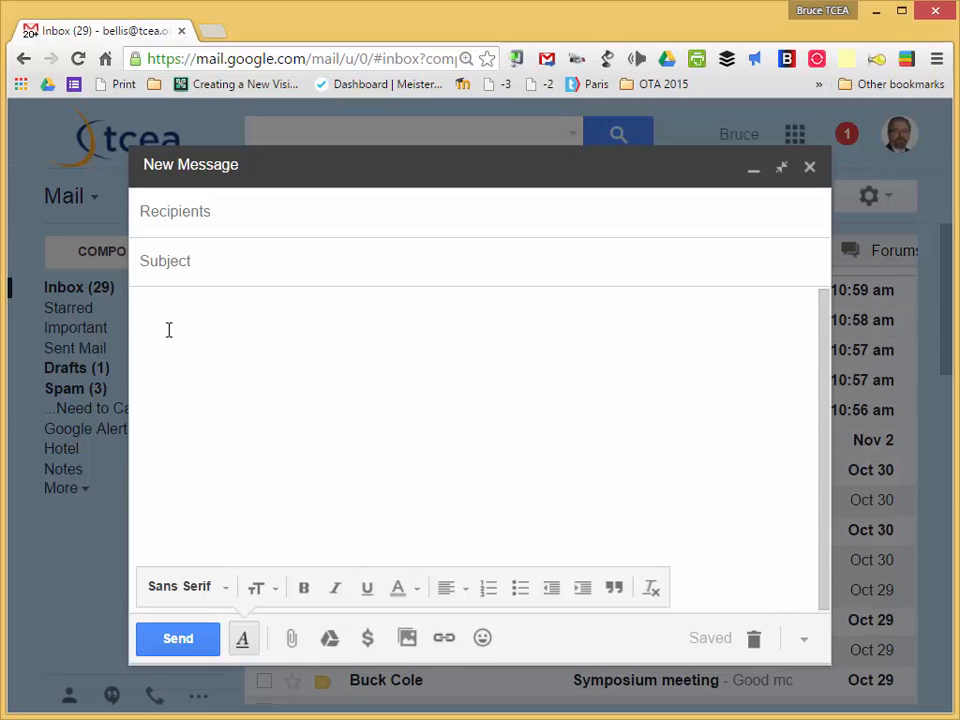
pyautogui.click(208, 332)
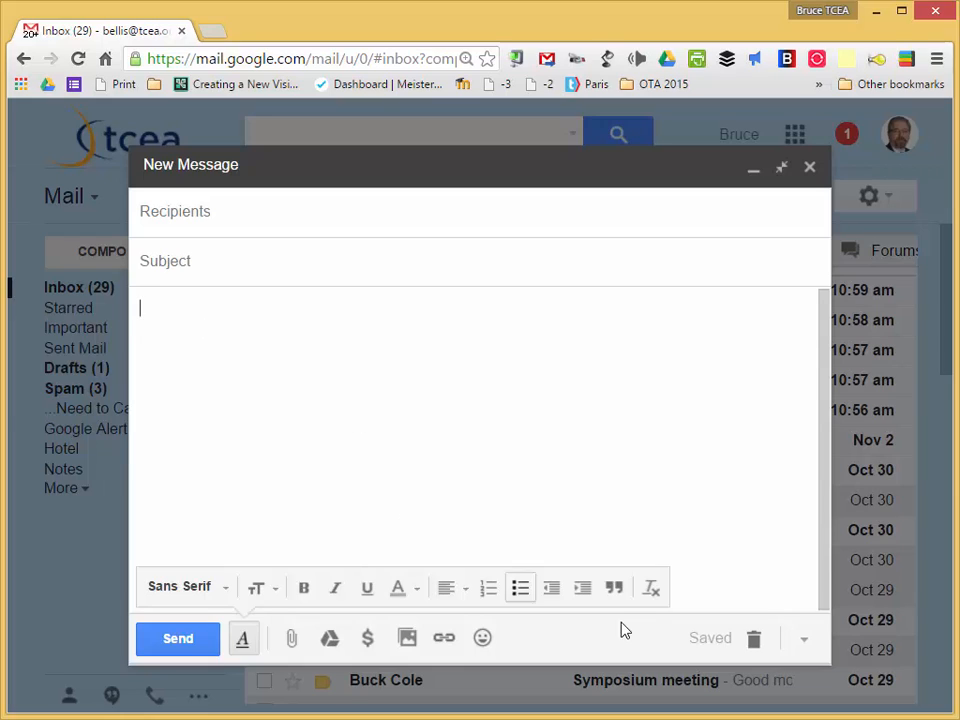
pyautogui.click(755, 640)
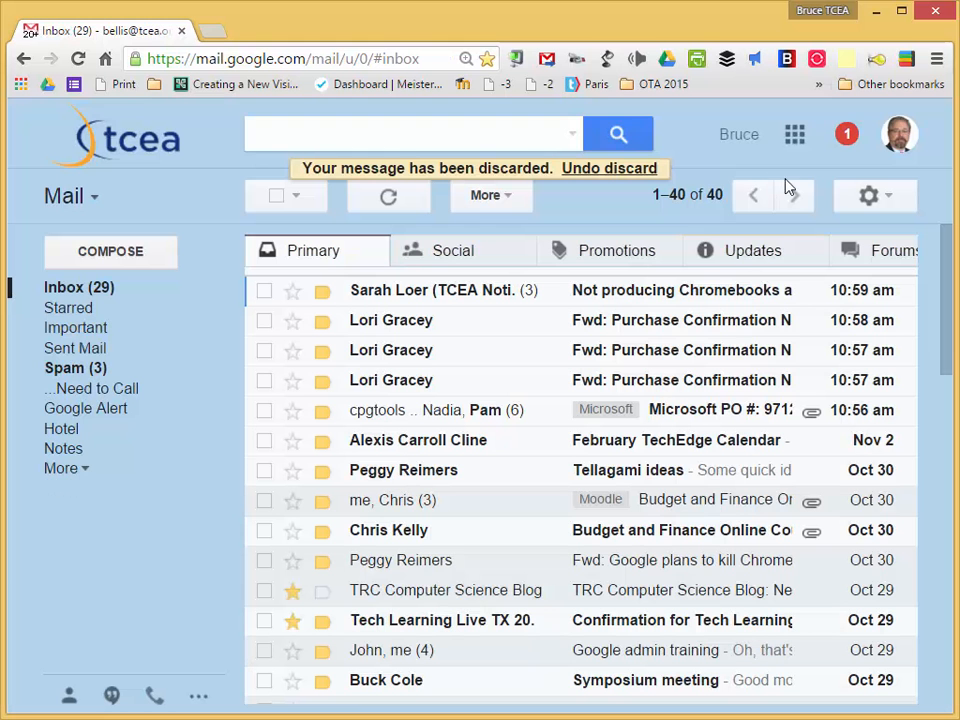
# - Reopen the general mail settings and remove the tcea logo image and its line from the end of the signature
pyautogui.click(869, 195)
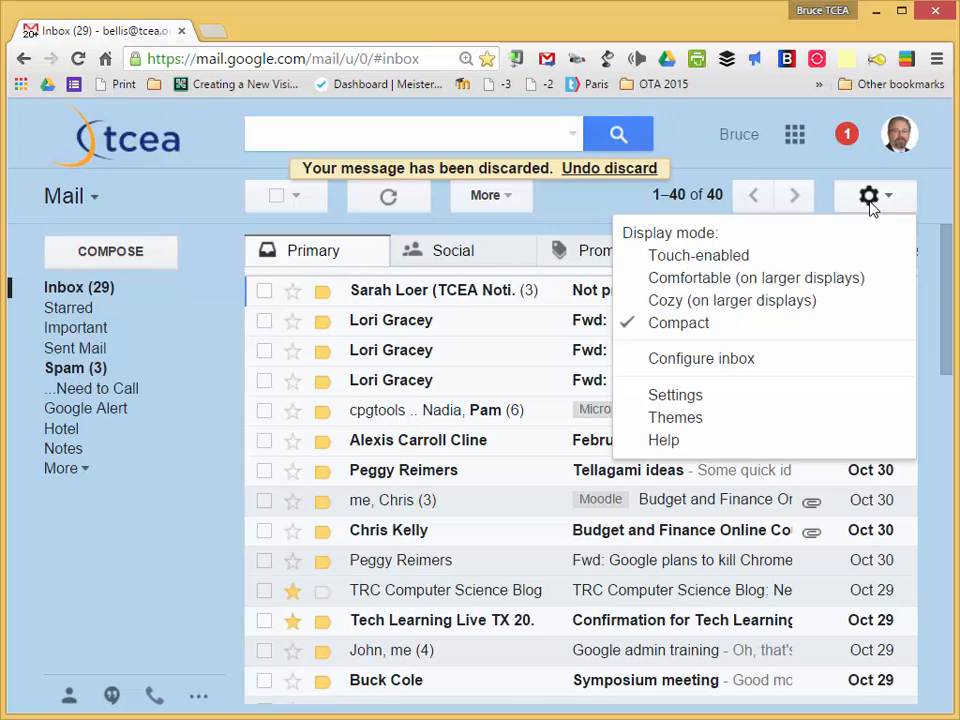
pyautogui.click(700, 400)
pyautogui.scroll(-4, 435, 464)
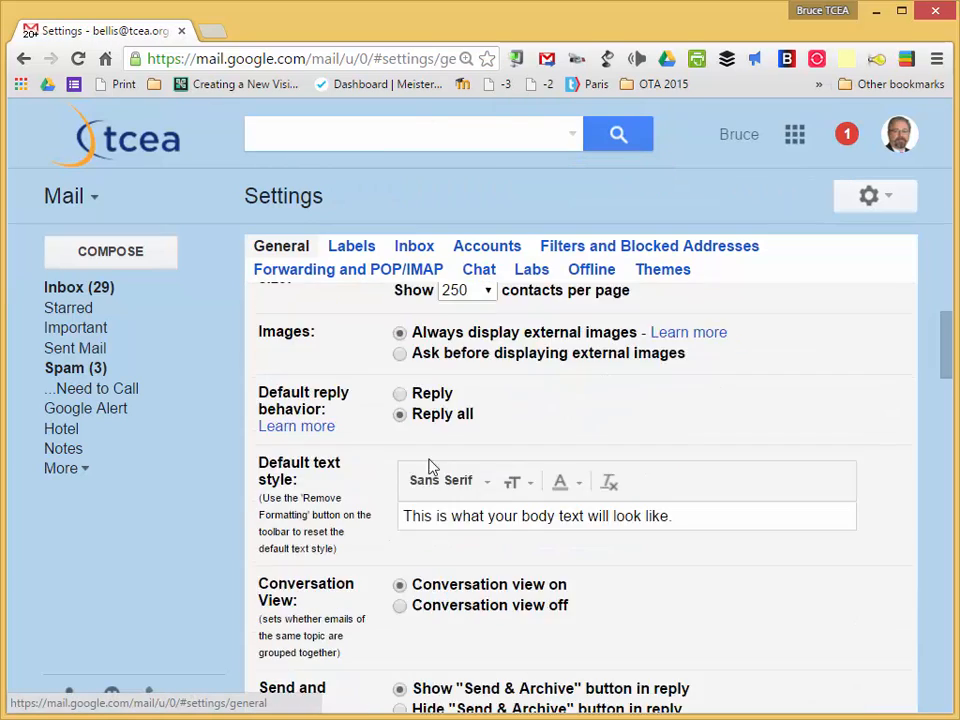
pyautogui.scroll(-10, 447, 463)
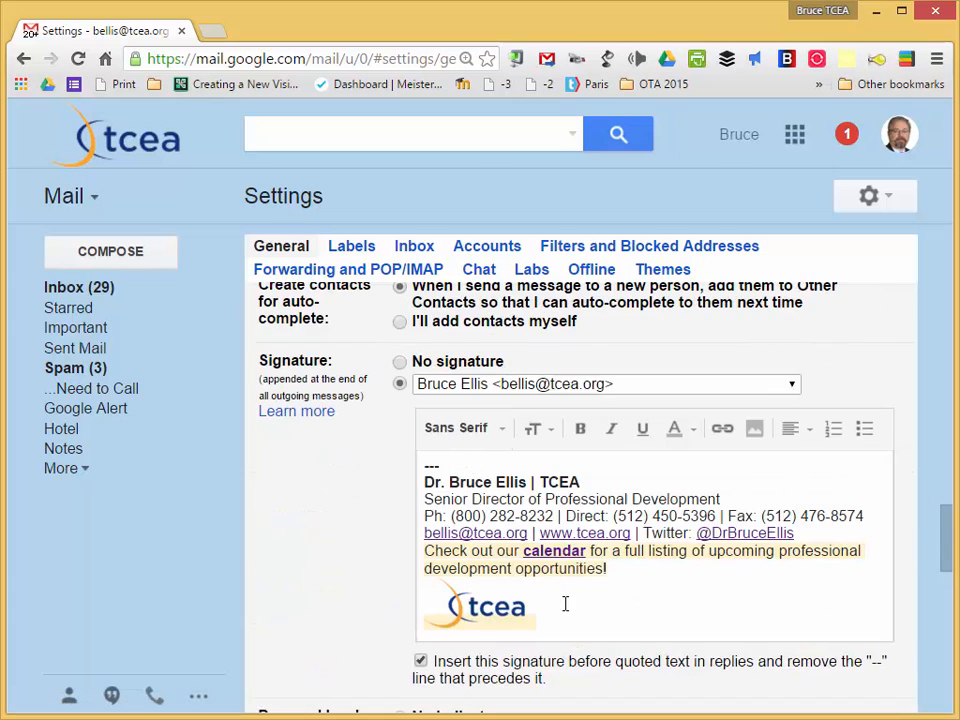
pyautogui.click(565, 597)
pyautogui.press('BackSpace')
pyautogui.press('BackSpace')
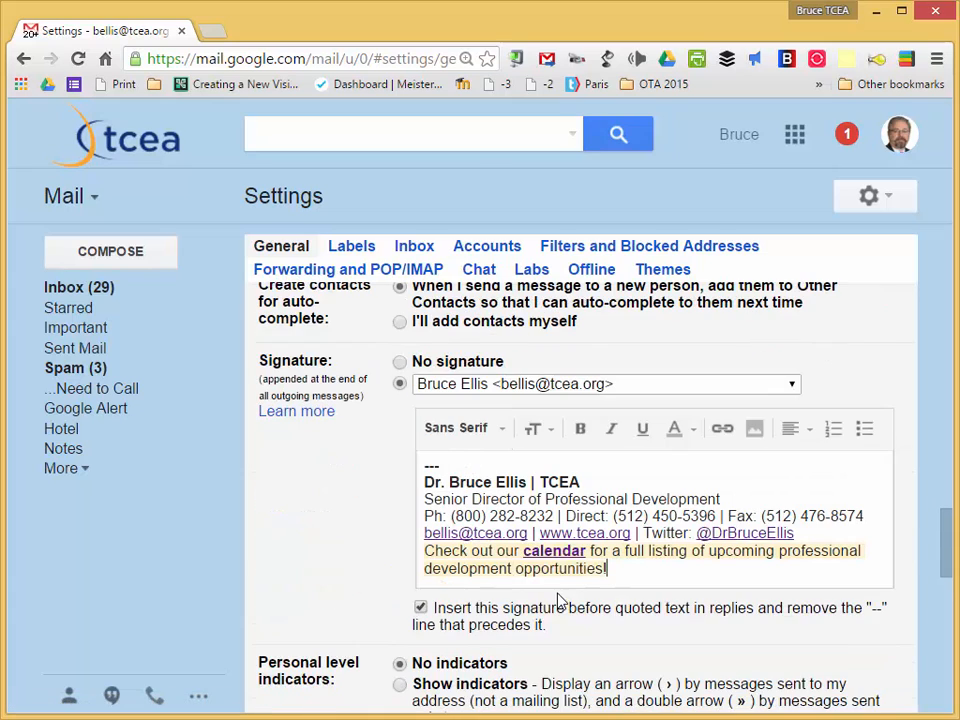
# - Save the settings and open a new message to check the signature without the logo
pyautogui.scroll(-10, 500, 605)
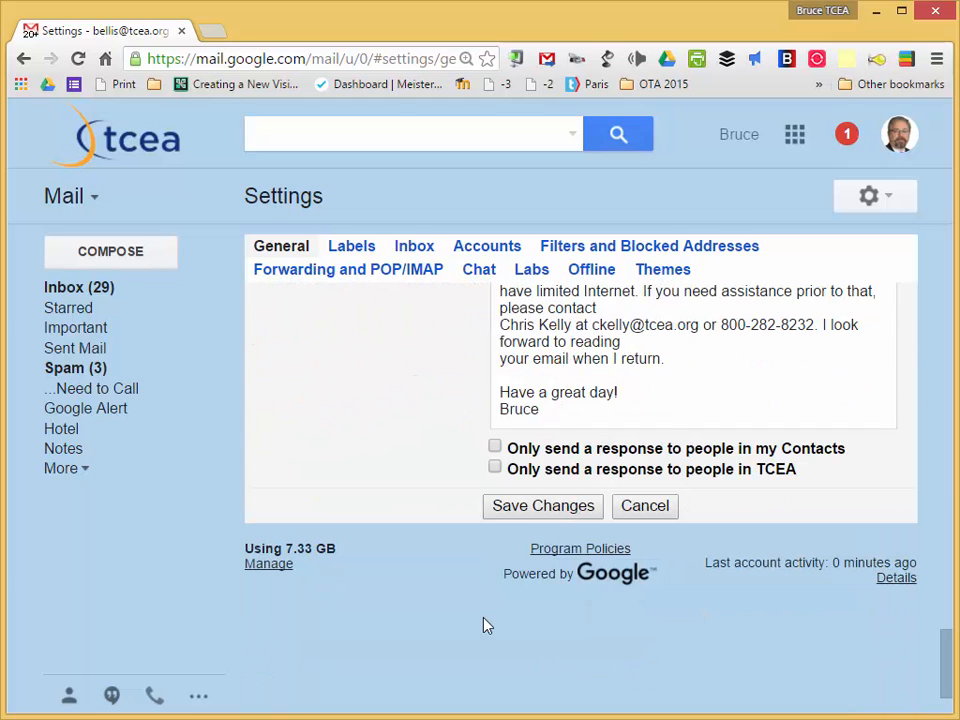
pyautogui.click(521, 510)
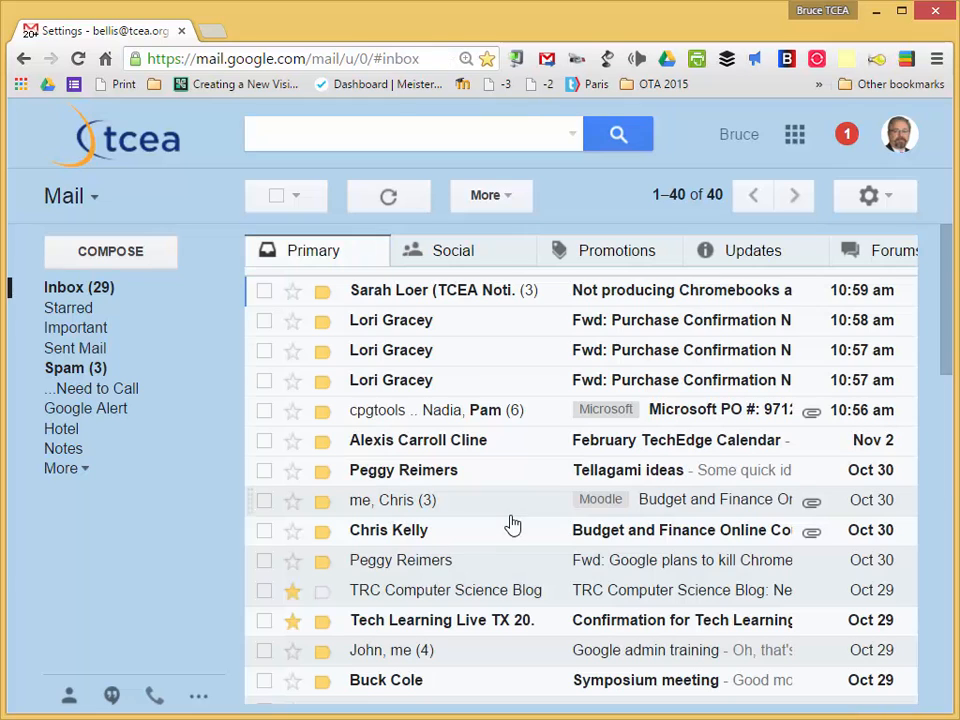
pyautogui.click(93, 260)
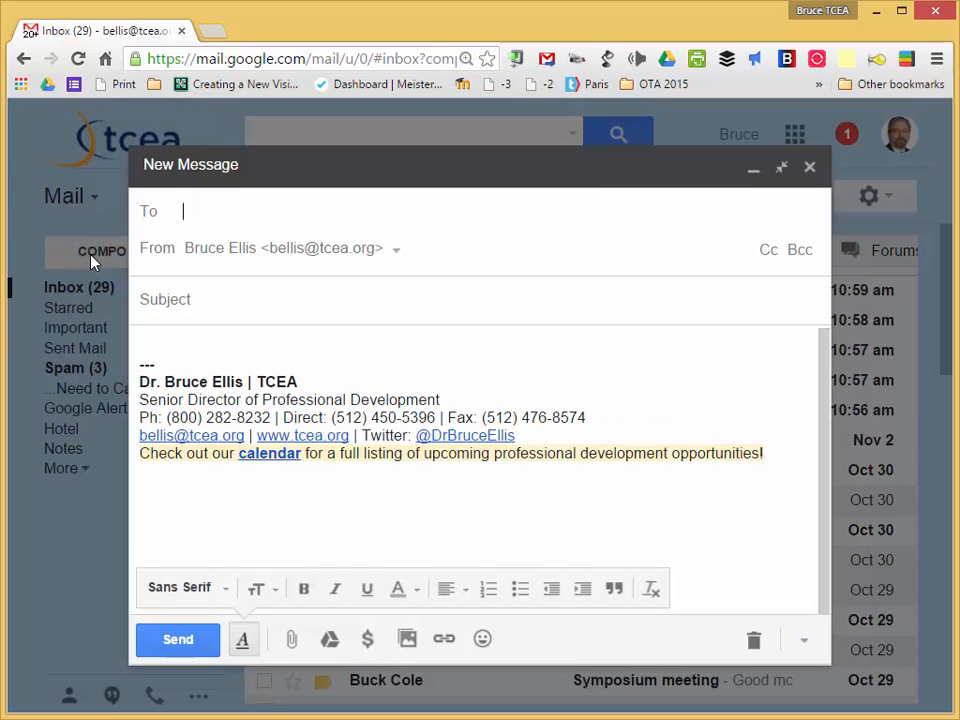